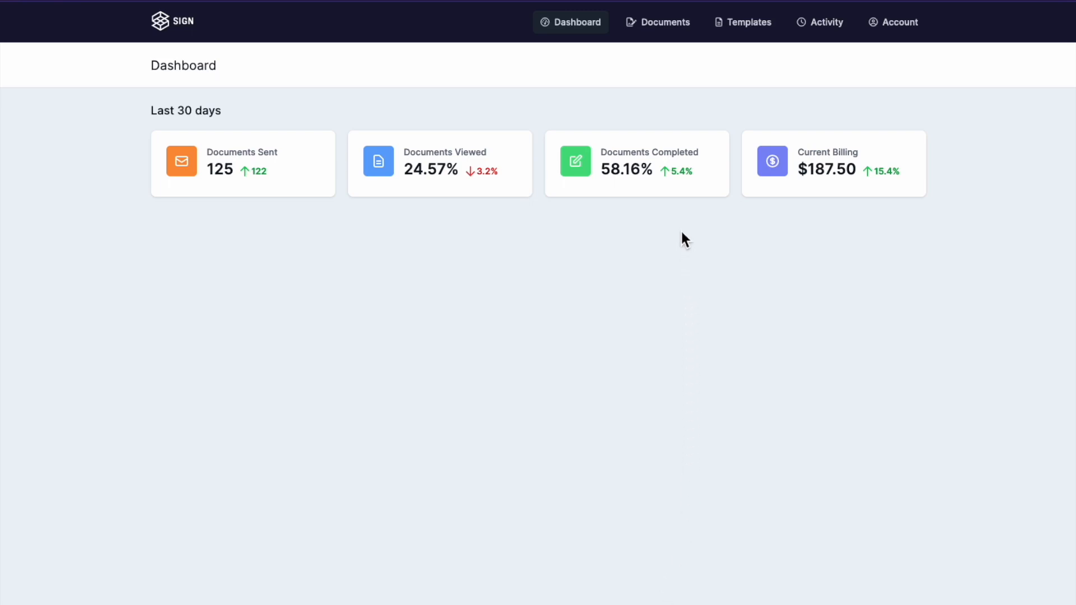
# Step: Open the Documents list and look through the status filter options
pyautogui.click(655, 29)
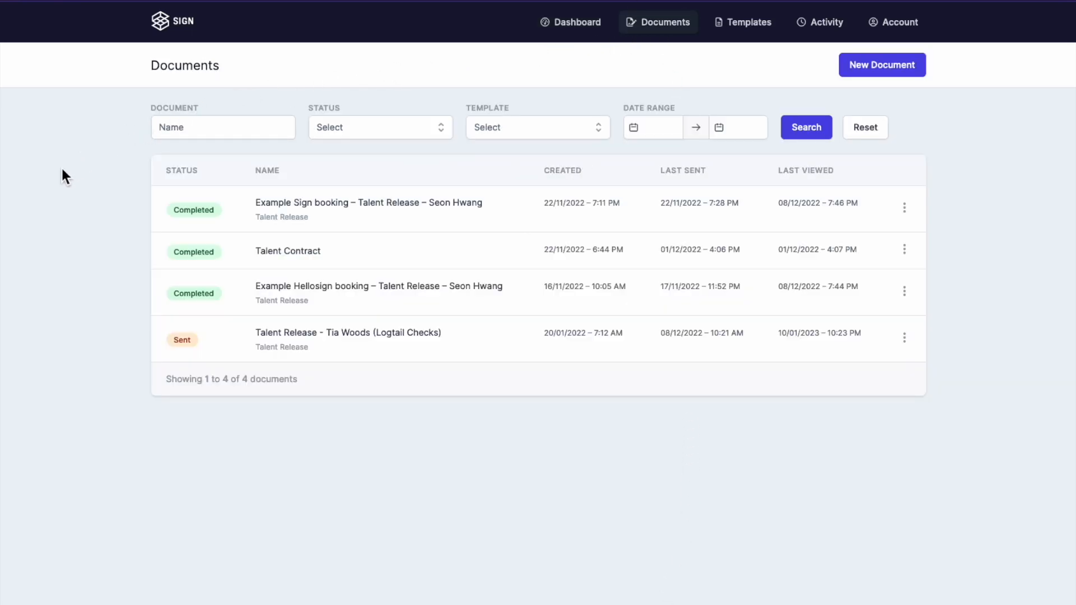
pyautogui.click(352, 129)
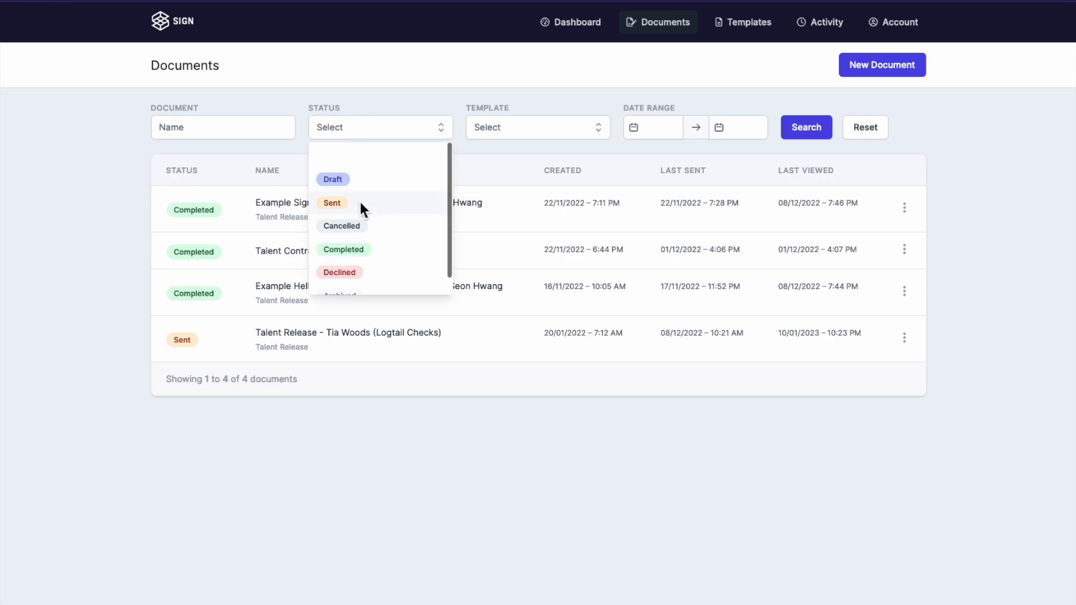
pyautogui.scroll(-1, 364, 230)
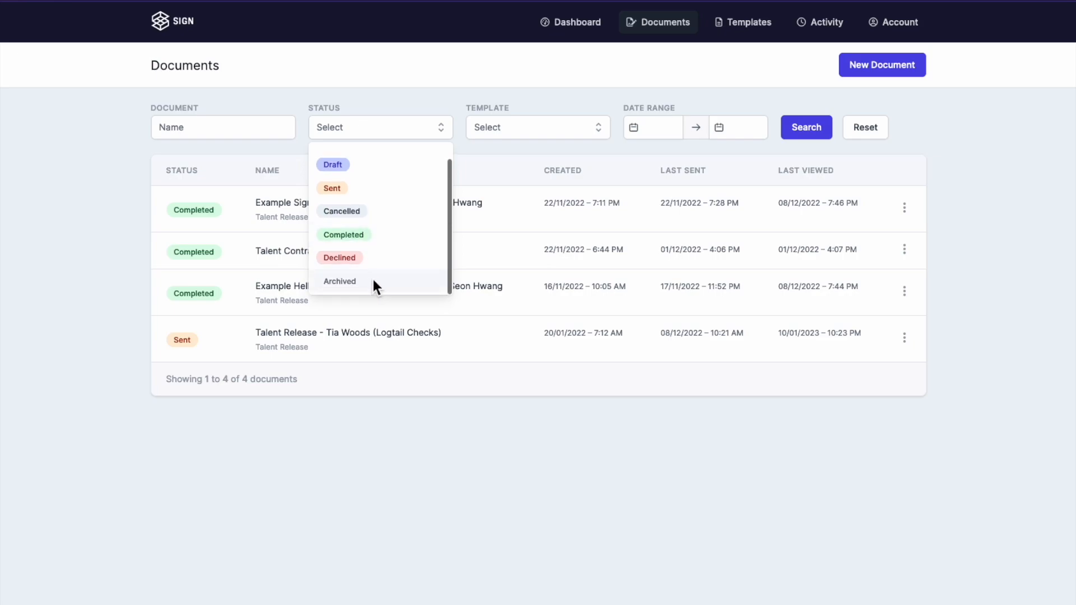
pyautogui.click(114, 242)
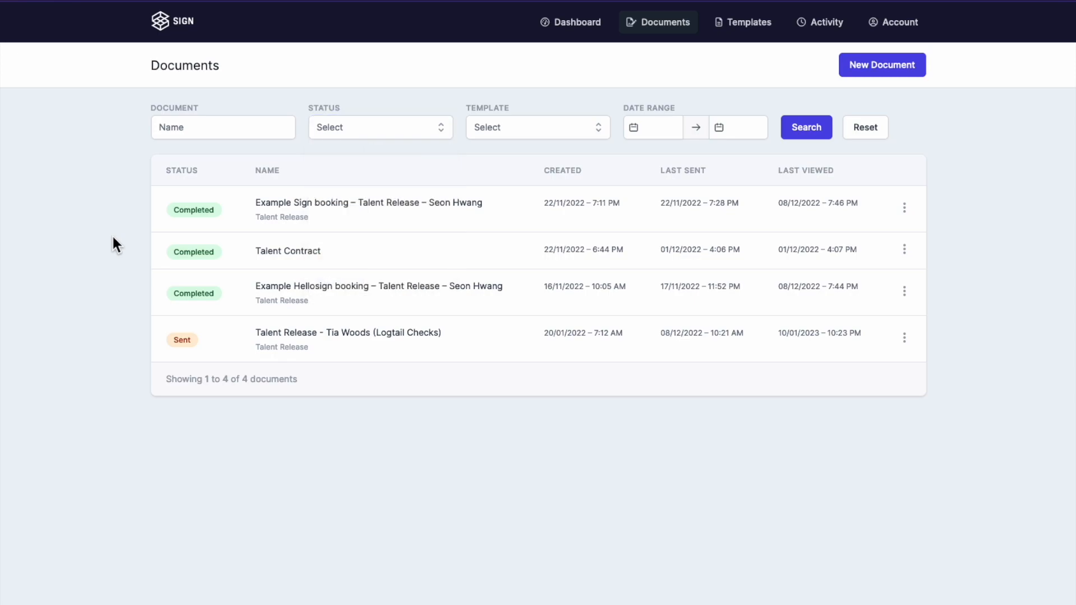
# Step: Check the action menus of the Sent Talent Release, third and Talent Contract documents without choosing
pyautogui.click(908, 339)
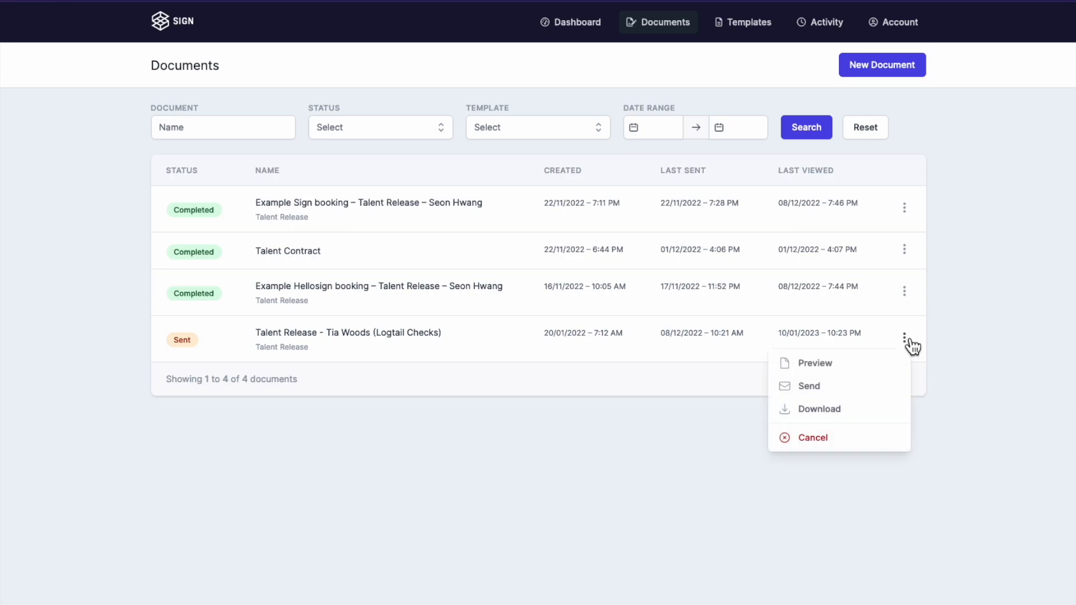
pyautogui.click(908, 301)
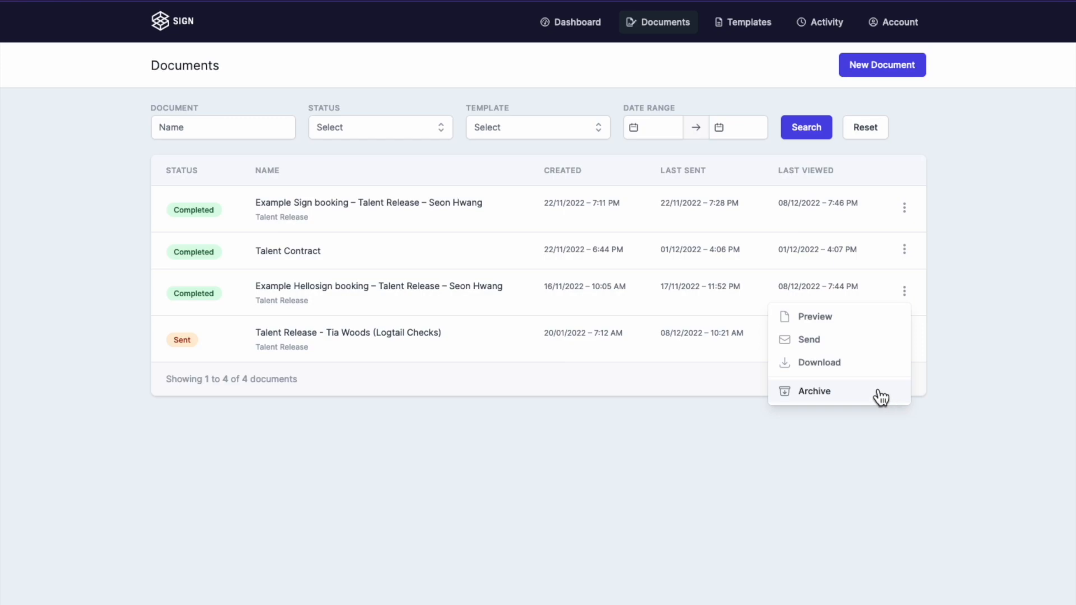
pyautogui.click(949, 389)
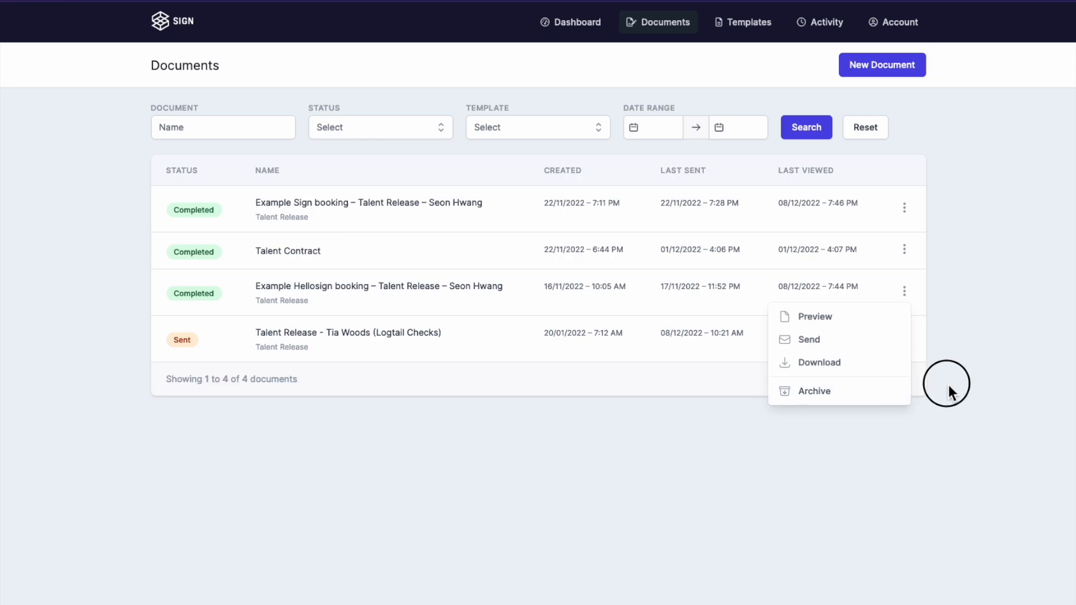
pyautogui.click(904, 248)
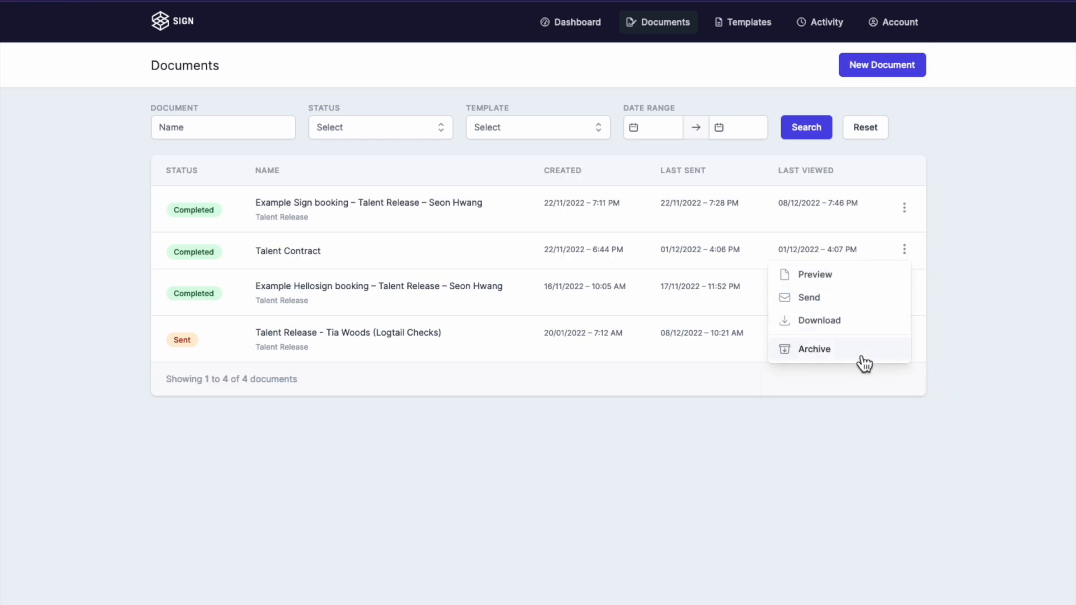
pyautogui.click(956, 356)
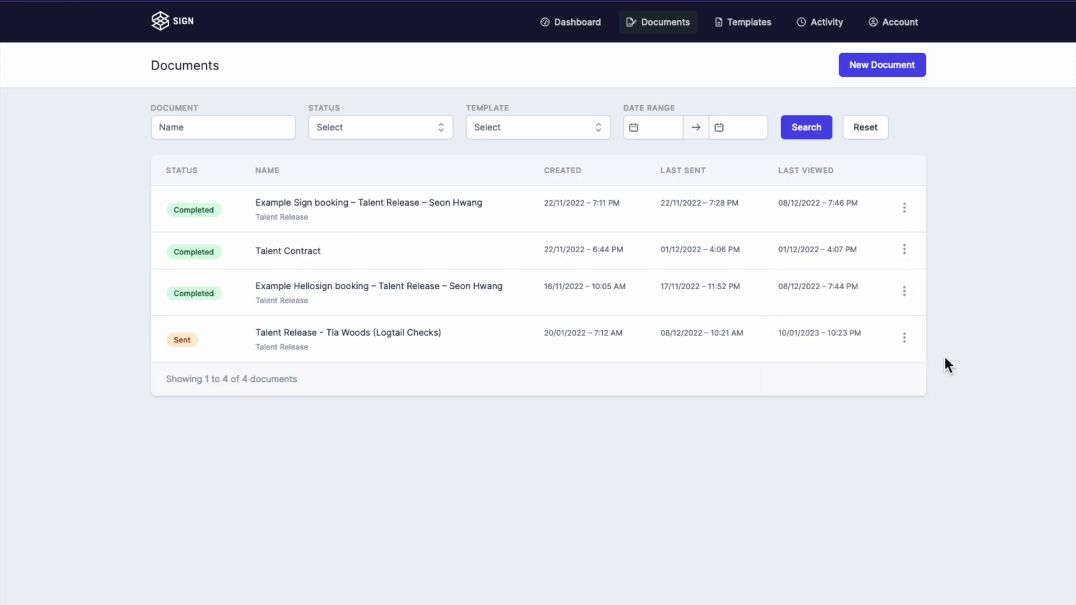
# Step: Try the name, Status, Template and Date Range filters, leaving the list unfiltered
pyautogui.click(271, 125)
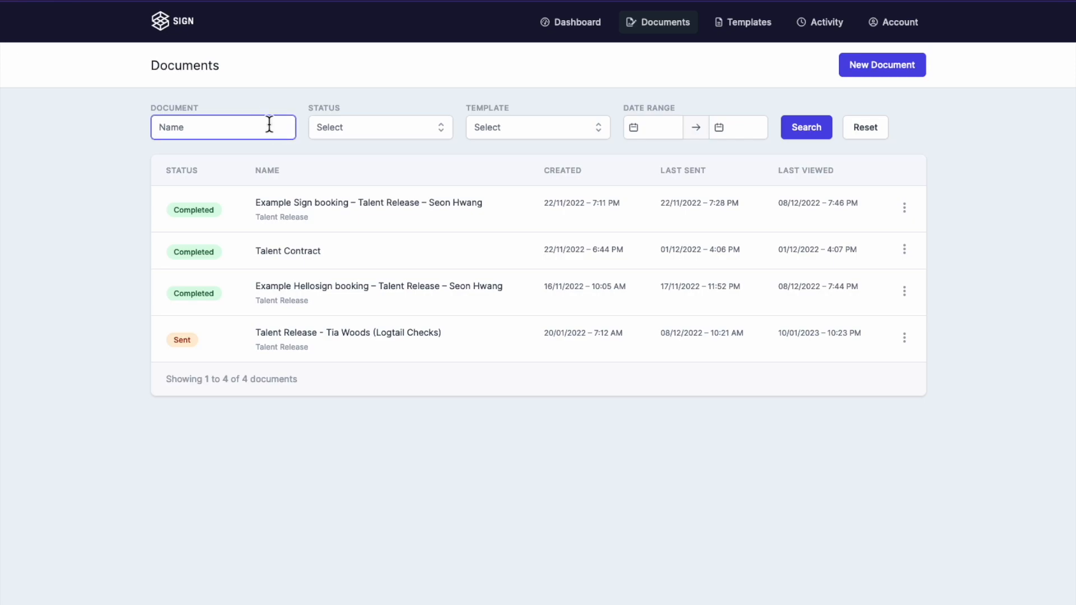
pyautogui.click(380, 127)
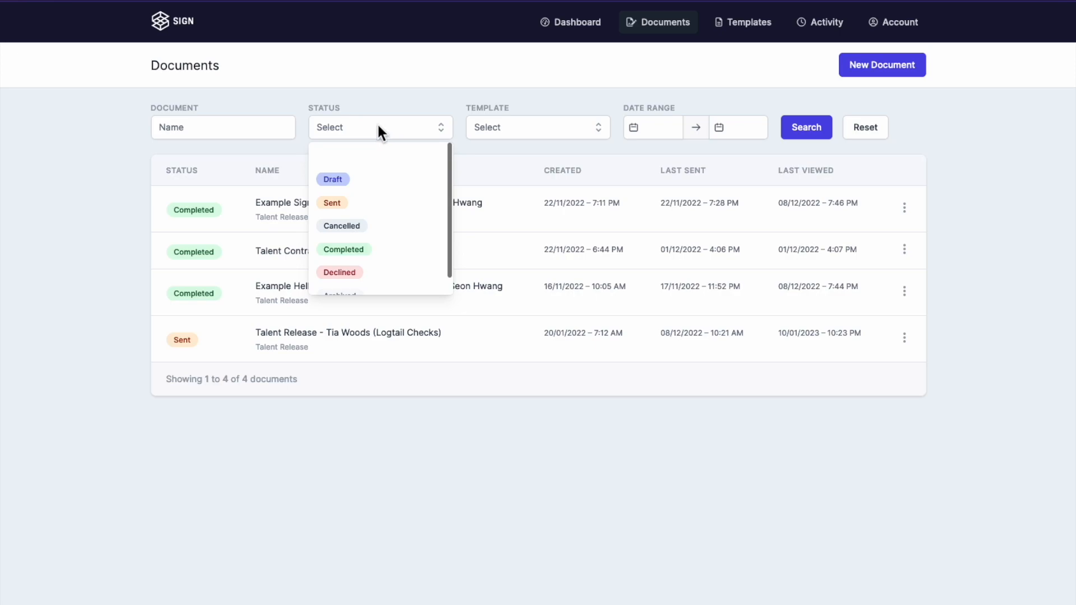
pyautogui.click(496, 127)
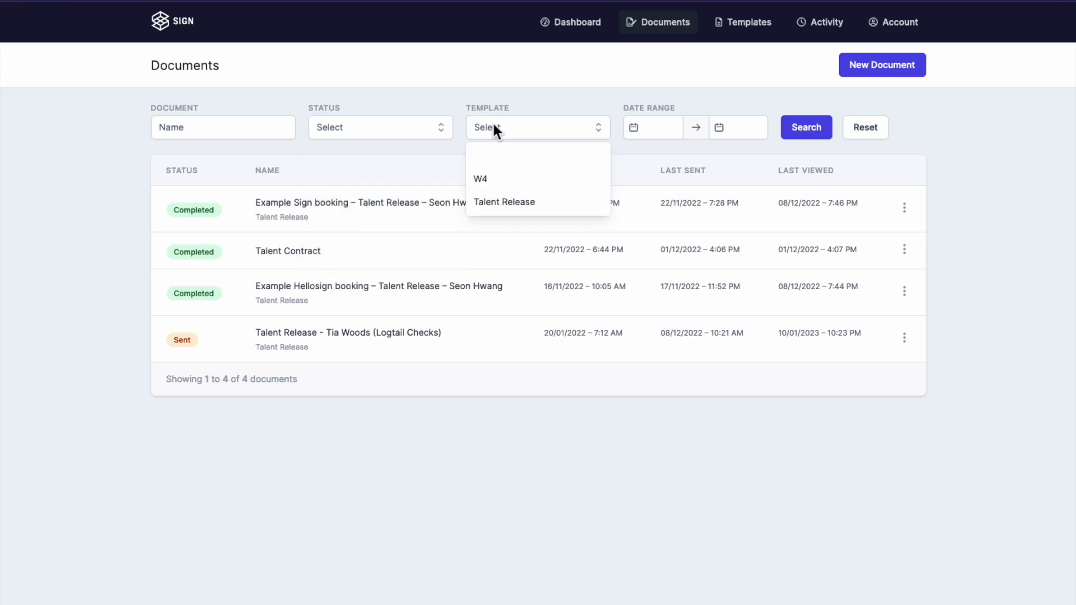
pyautogui.click(598, 132)
pyautogui.click(660, 127)
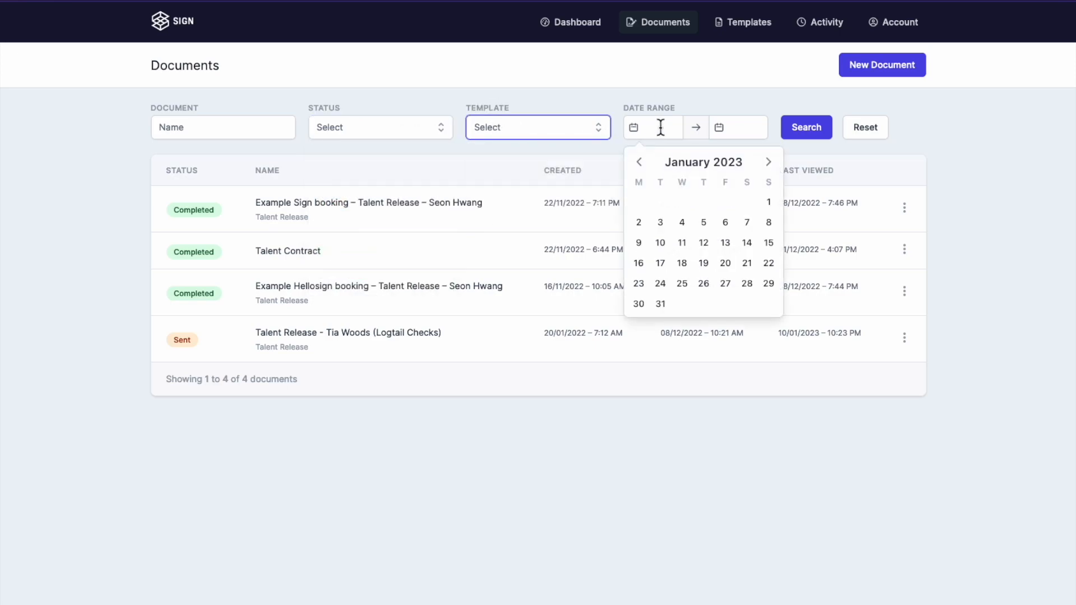
pyautogui.click(589, 90)
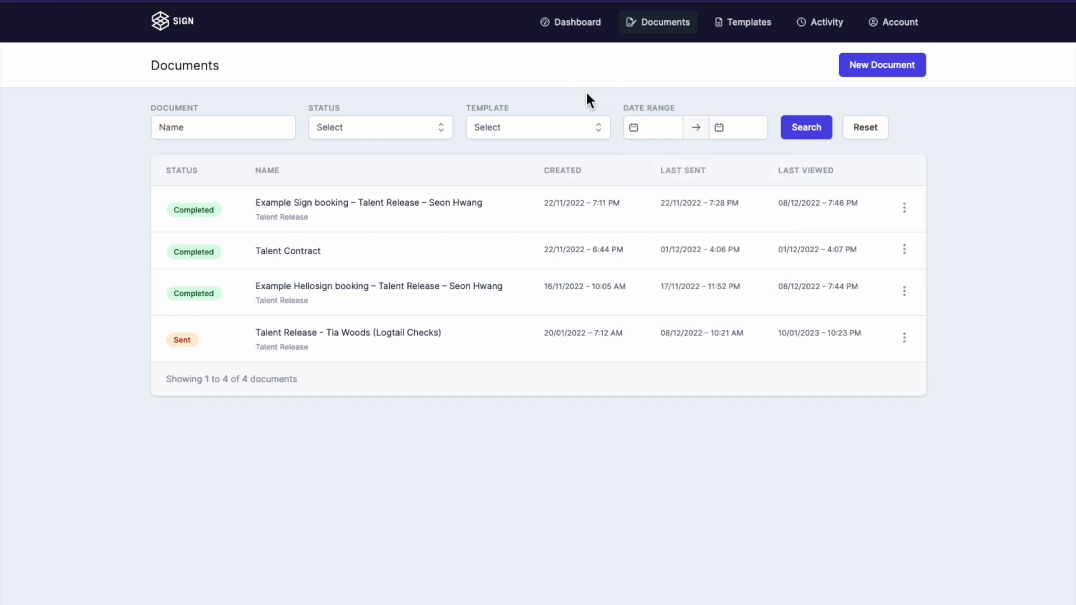
# Step: Start a new document From File, after checking the From Template option and its template list
pyautogui.click(866, 66)
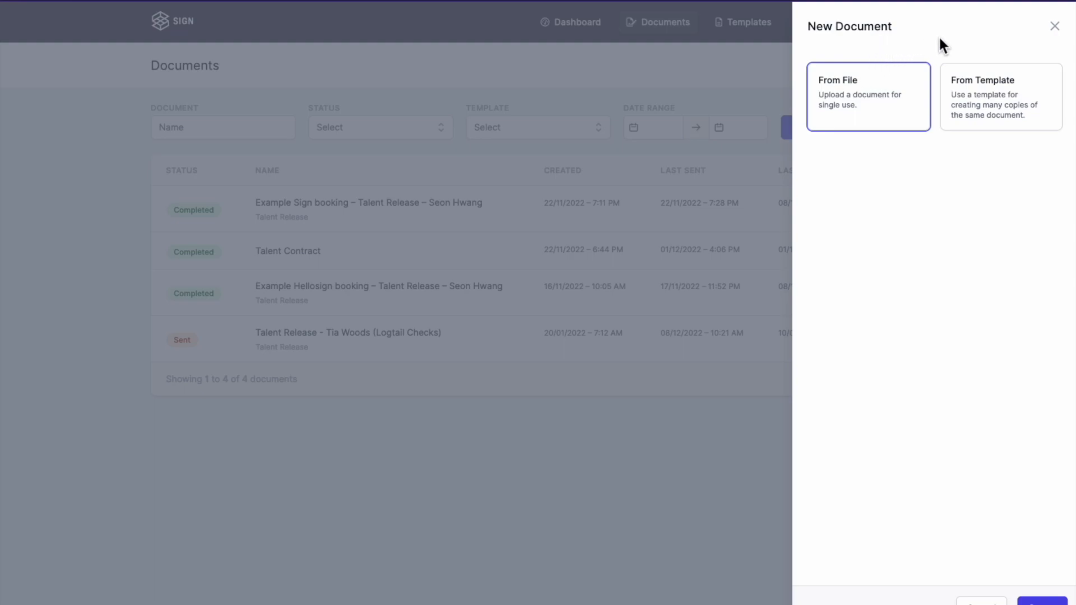
pyautogui.click(879, 89)
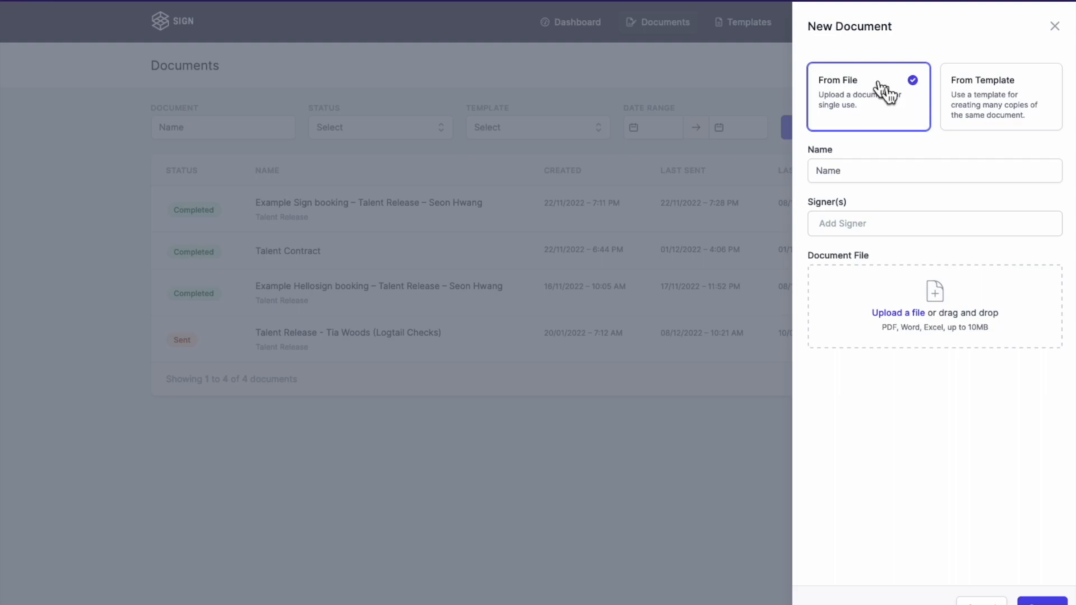
pyautogui.click(1003, 100)
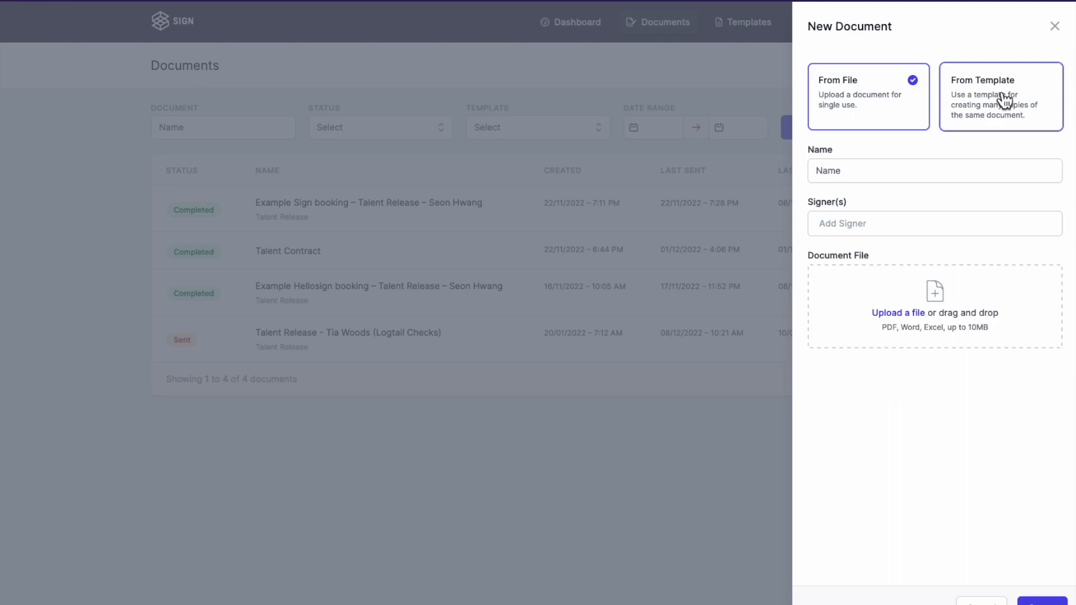
pyautogui.click(915, 220)
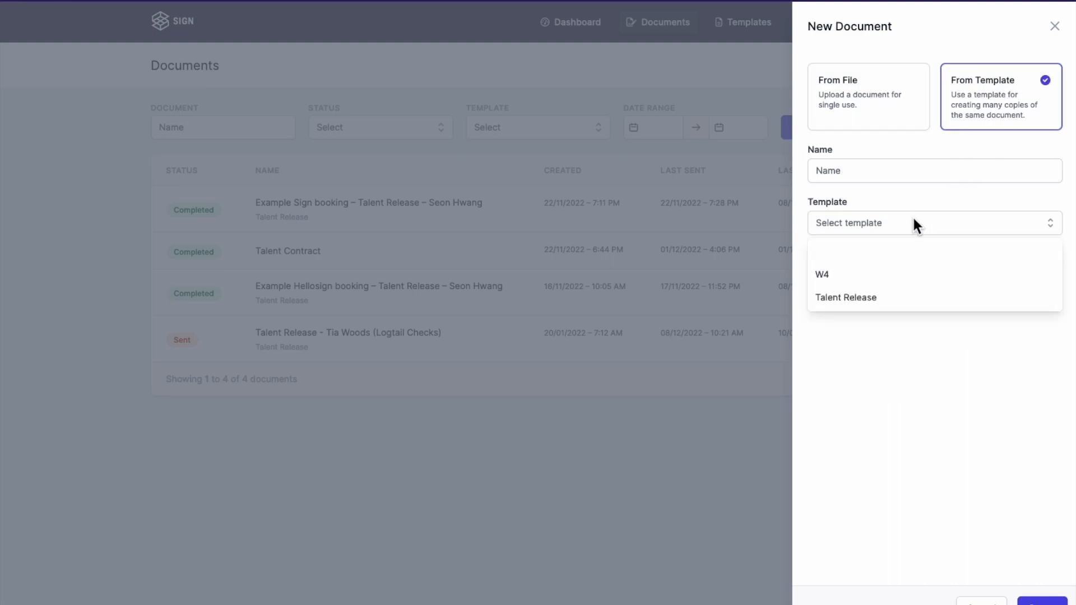
pyautogui.click(880, 104)
# Step: Name it 'Talent Contract', add signer Talent, attach Talent Profile.pdf and create it
pyautogui.click(863, 177)
pyautogui.write('Tale')
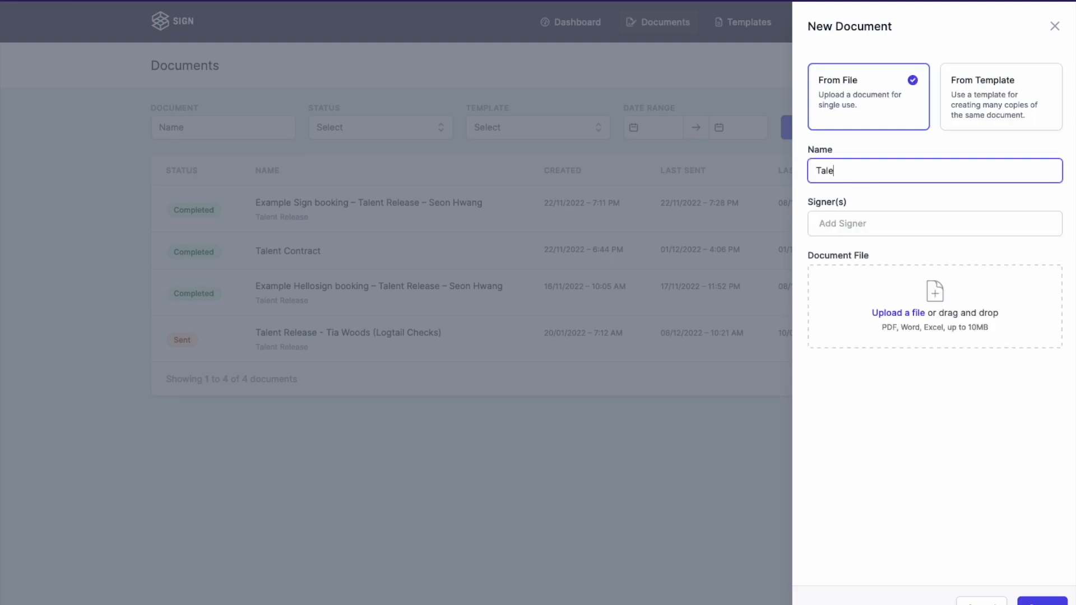
pyautogui.write('nt Contract')
pyautogui.press('Tab')
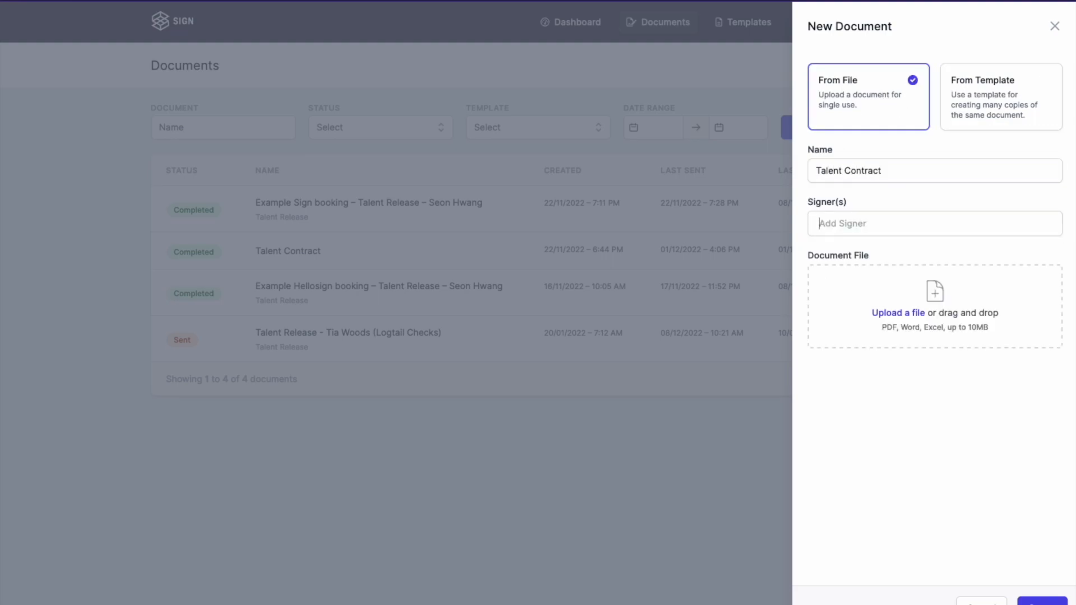
pyautogui.write('Talent')
pyautogui.press('Return')
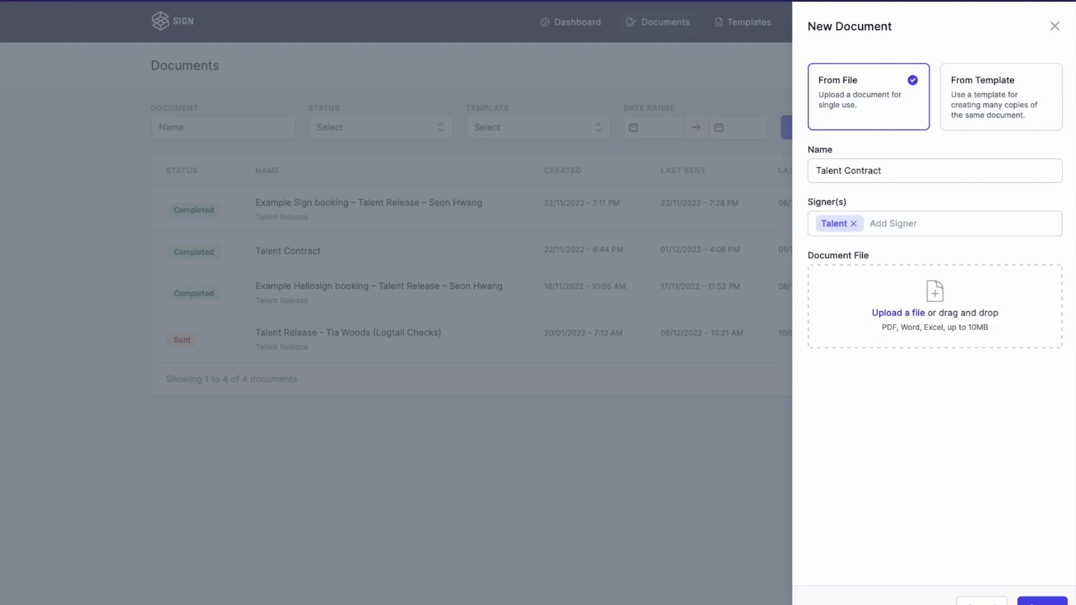
pyautogui.moveTo(1023, 328); pyautogui.dragTo(941, 289)
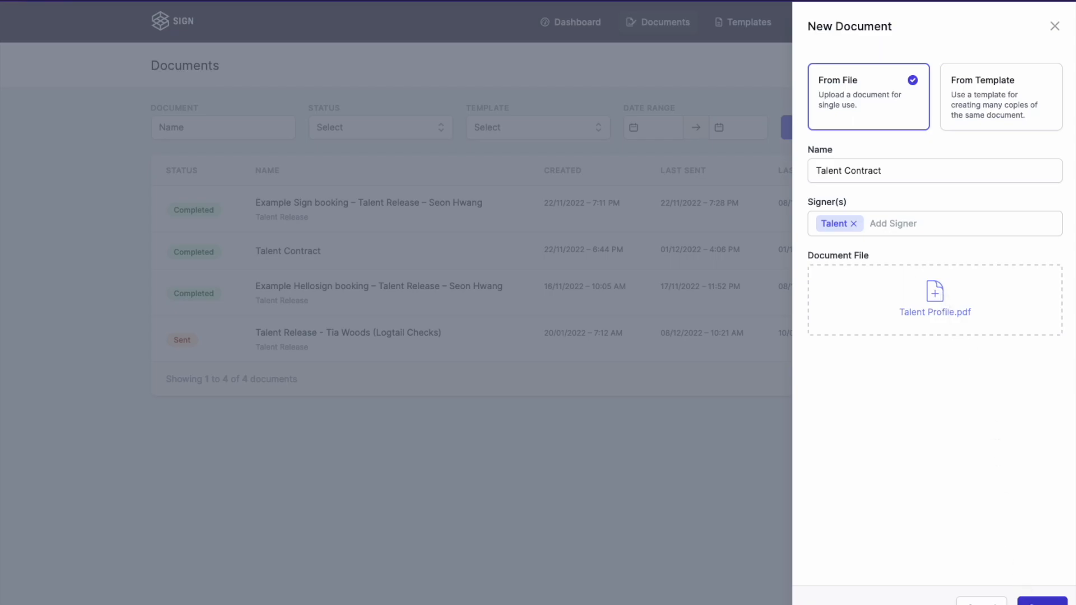
pyautogui.click(1042, 601)
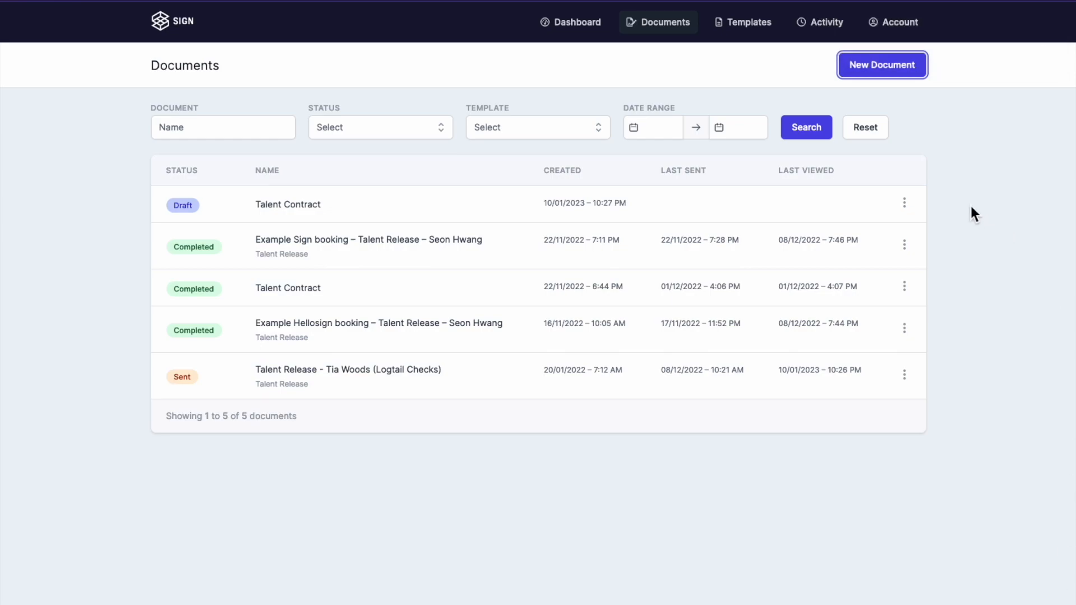
# Step: Open sending for the draft Talent Contract and use the sender's e-mail as the talent's e-mail
pyautogui.click(911, 206)
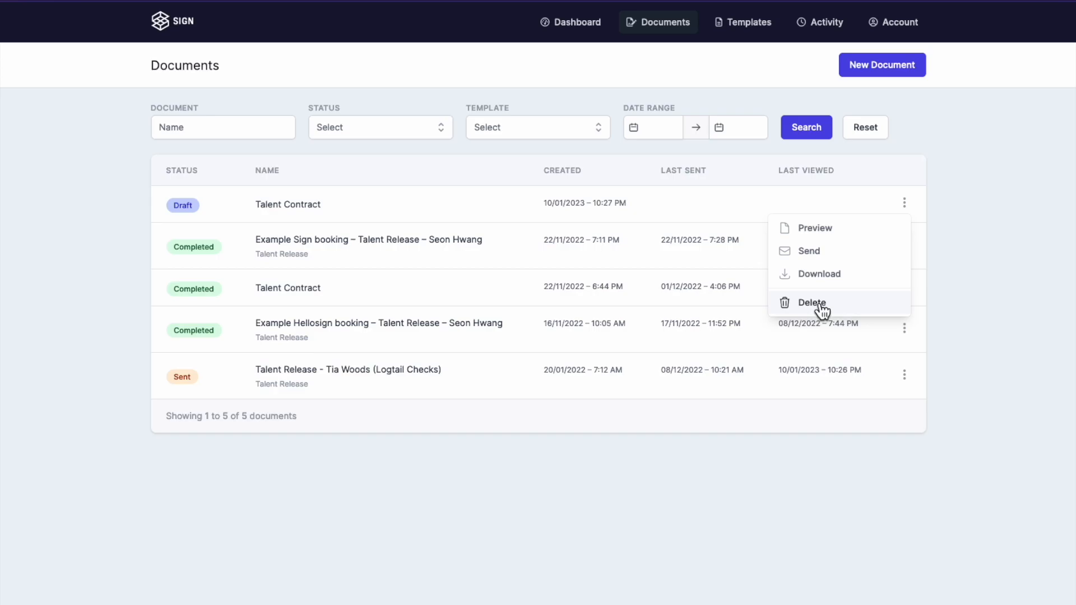
pyautogui.click(829, 251)
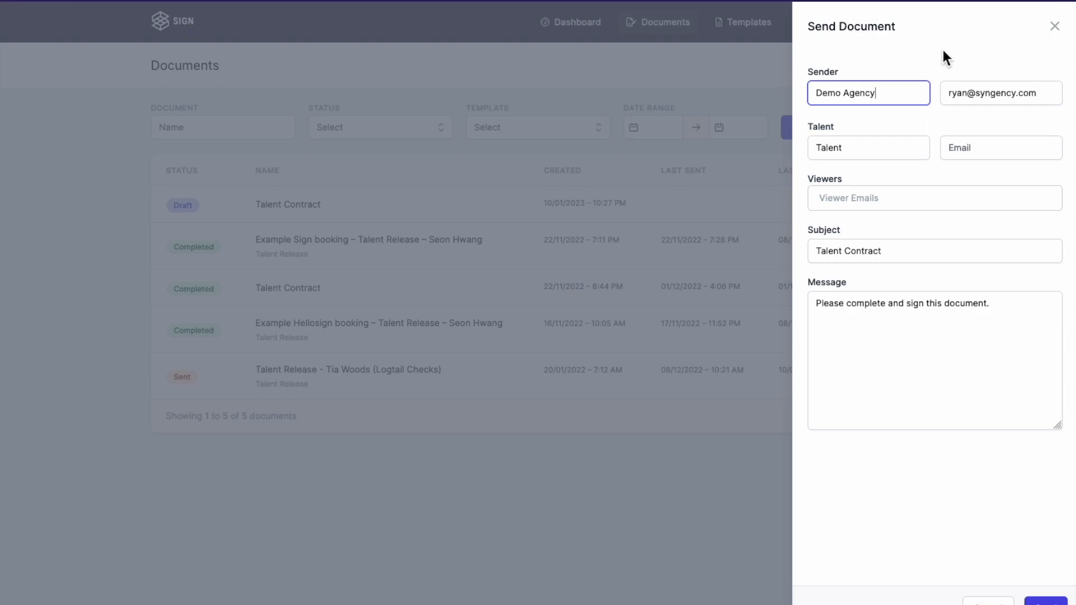
pyautogui.click(975, 147)
pyautogui.tripleClick(977, 95)
pyautogui.hotkey('ctrl', 'c')
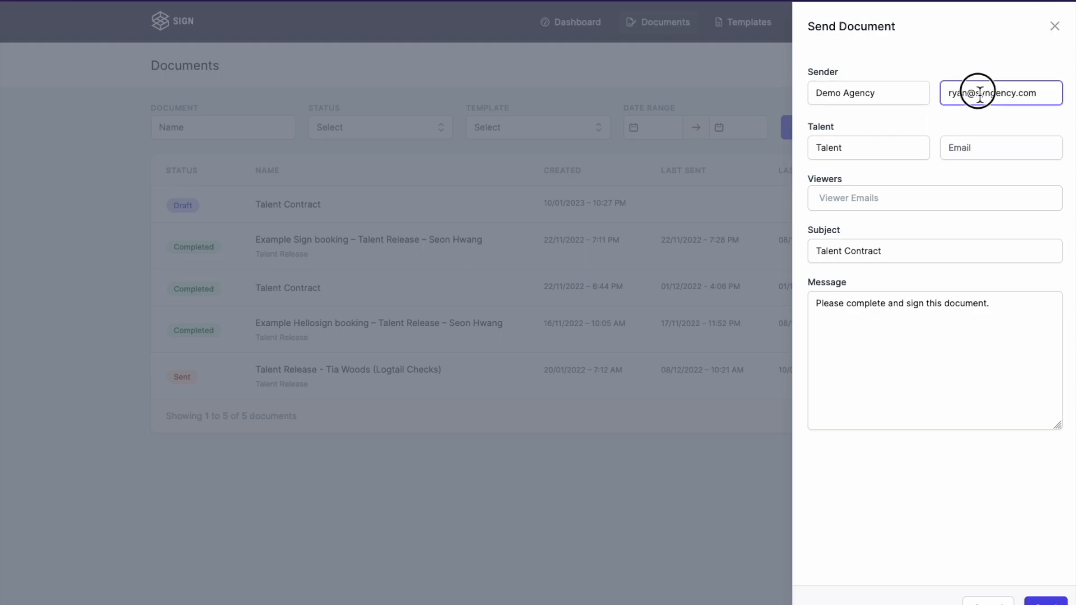
pyautogui.click(981, 149)
pyautogui.hotkey('ctrl', 'v')
pyautogui.click(984, 116)
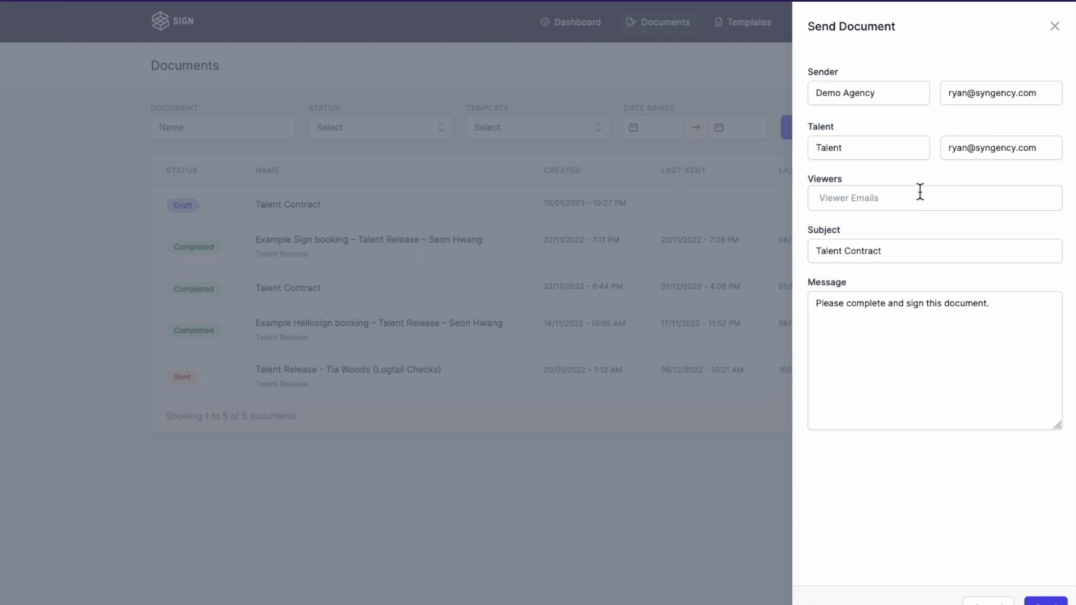
# Step: Add then remove a parents viewer e-mail, keep the default subject and message, and send
pyautogui.press('Tab')
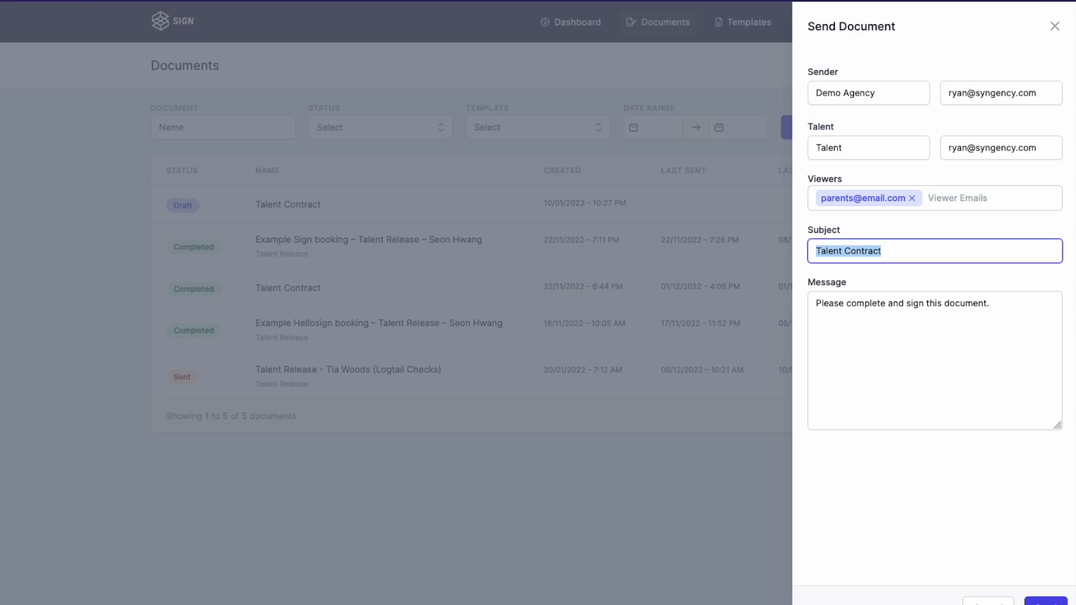
pyautogui.click(913, 198)
pyautogui.click(906, 252)
pyautogui.click(985, 341)
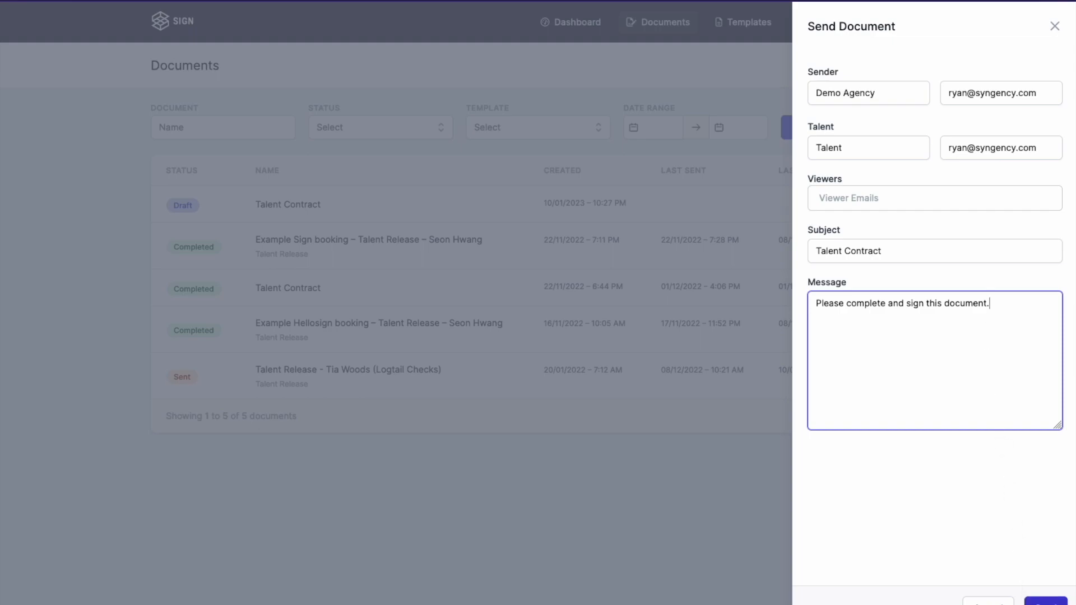
pyautogui.click(1037, 602)
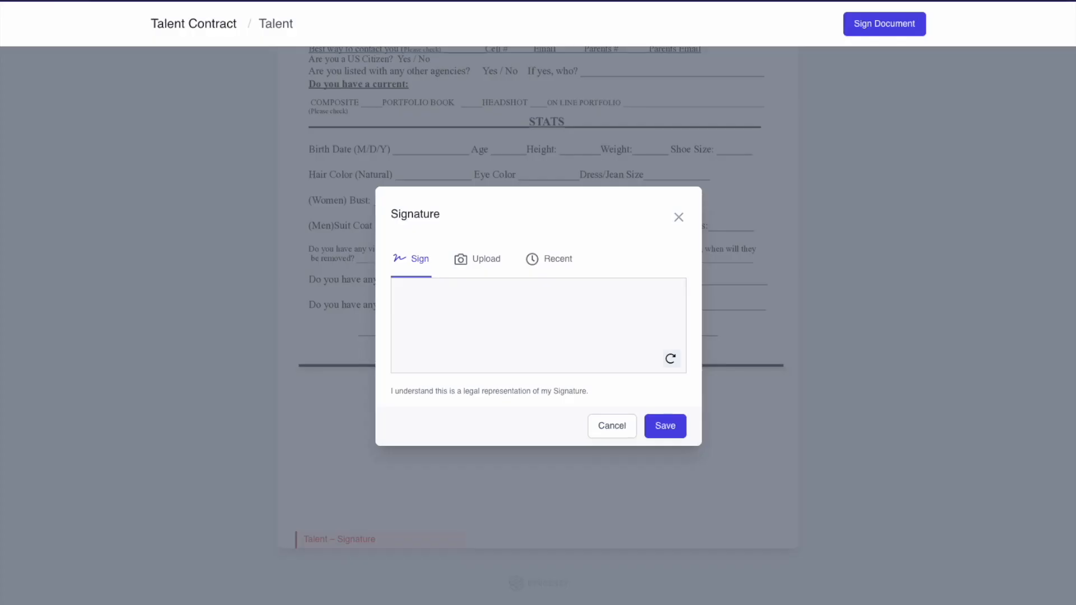
# Step: Draw the Talent's signature, save it into the field and submit the contract
pyautogui.moveTo(439, 336)
pyautogui.mouseDown()
pyautogui.moveTo(487, 297)
pyautogui.moveTo(567, 355)
pyautogui.moveTo(608, 344)
pyautogui.mouseUp()
pyautogui.click(672, 431)
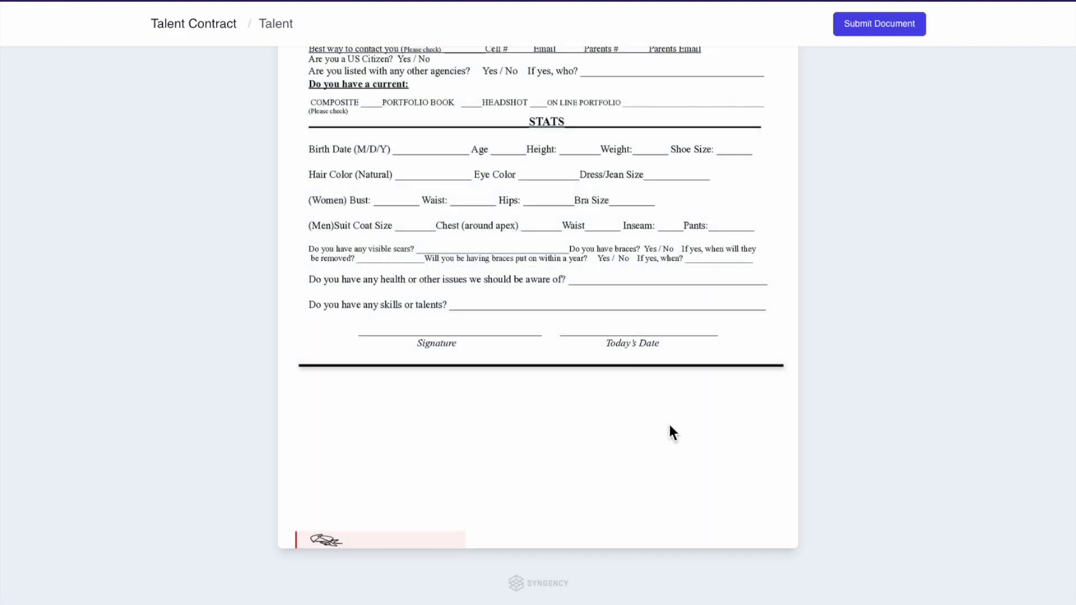
pyautogui.click(882, 31)
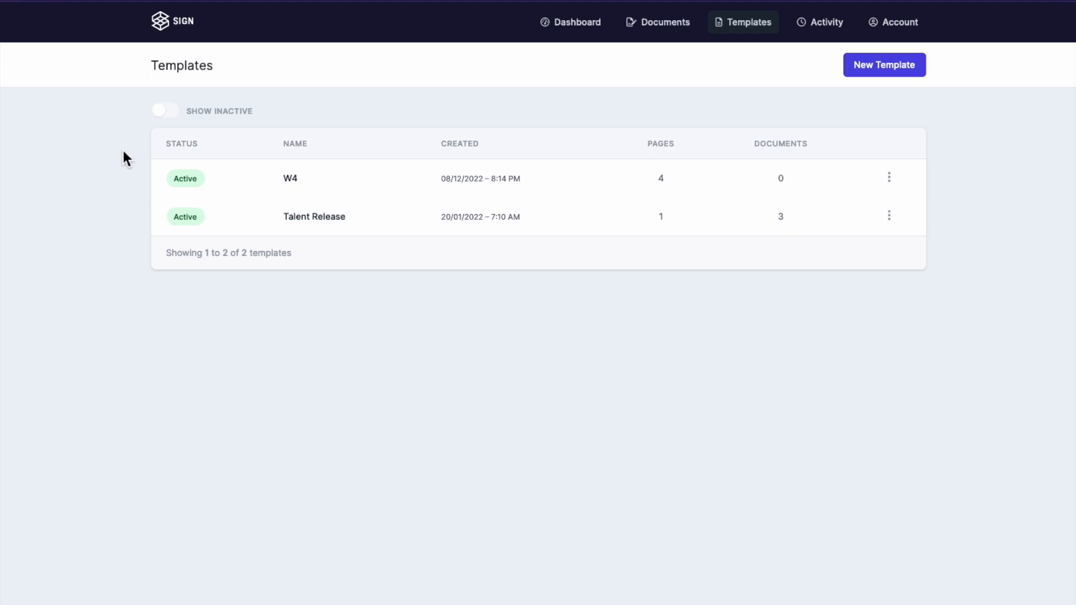
# Step: Turn on Show Inactive and check the W4 and Talent Release action menus without changes
pyautogui.click(169, 111)
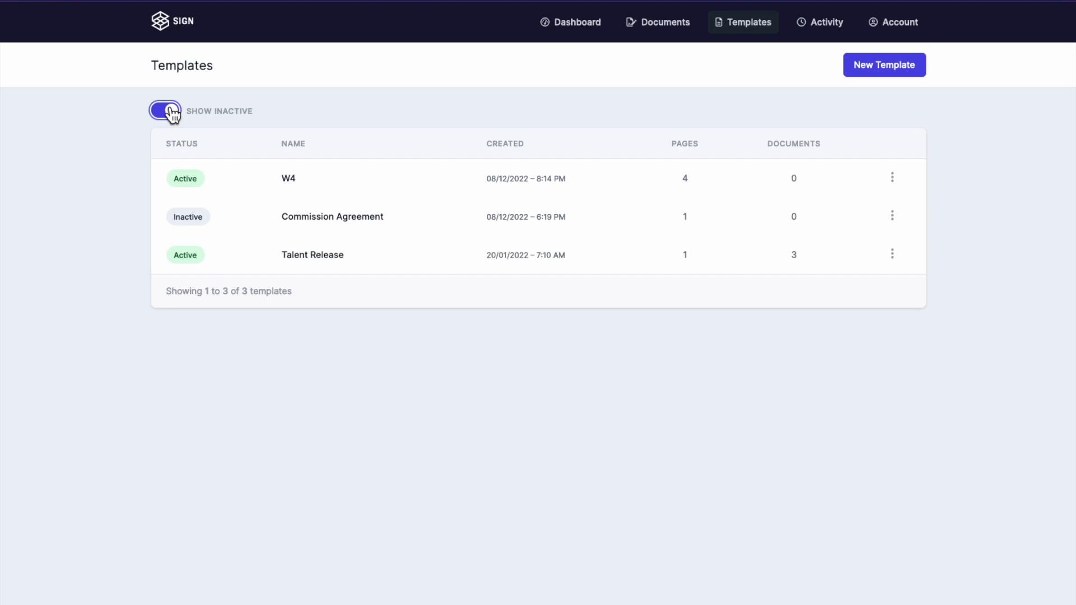
pyautogui.click(892, 178)
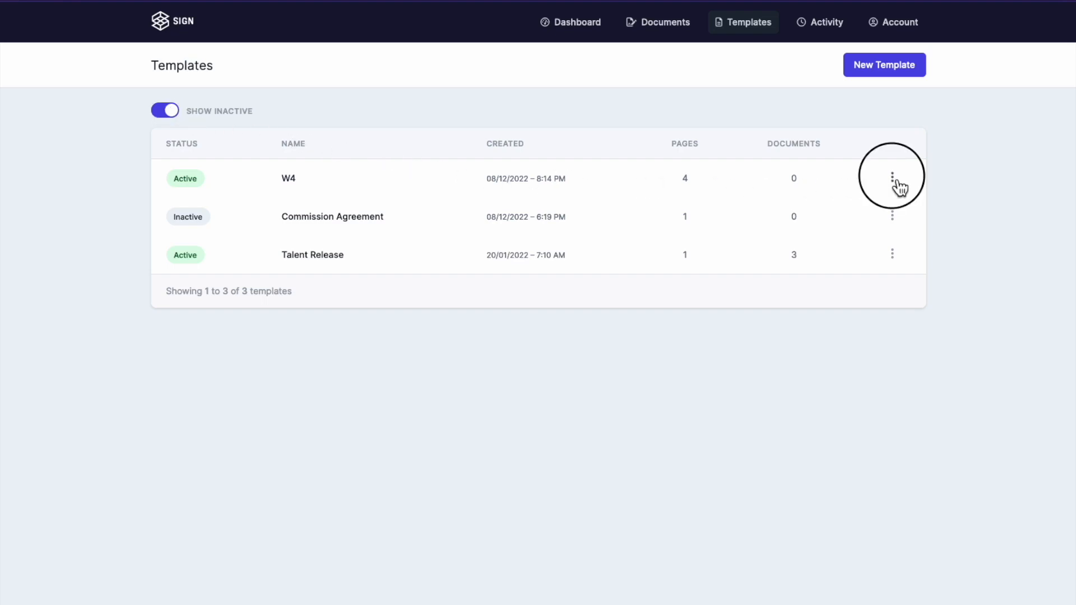
pyautogui.click(951, 216)
pyautogui.click(893, 255)
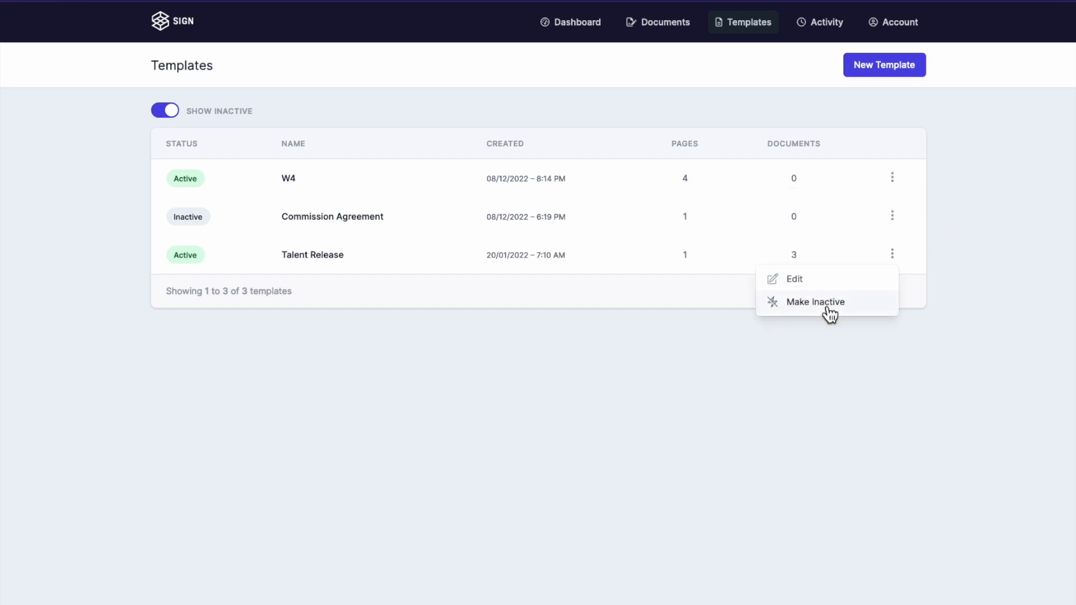
pyautogui.click(695, 328)
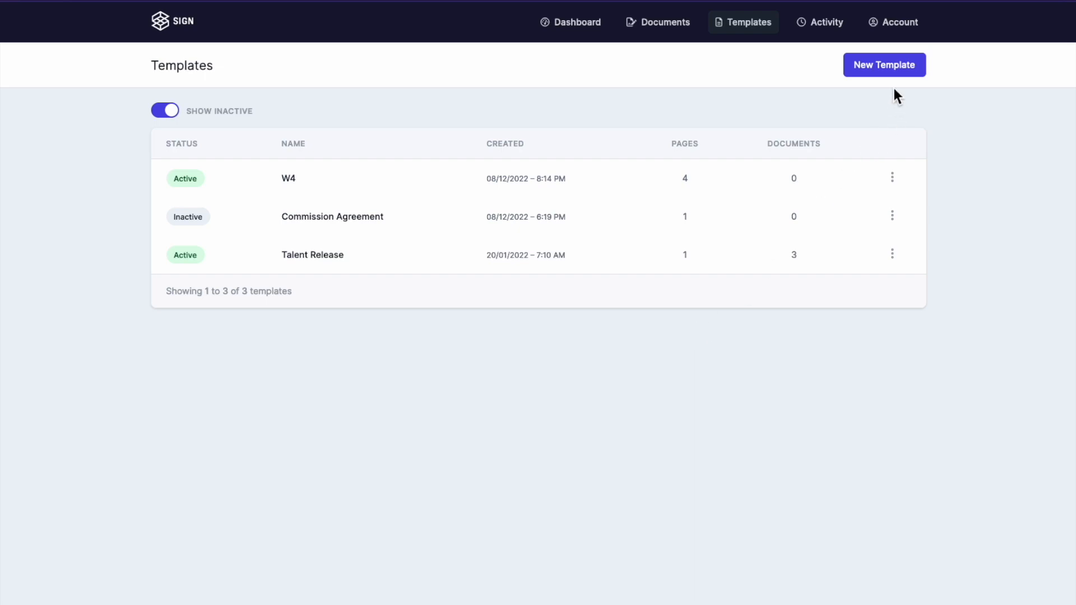
# Step: Create the 'Talent Release v2' template with signer Talent and the file Talent Release.pdf
pyautogui.click(886, 66)
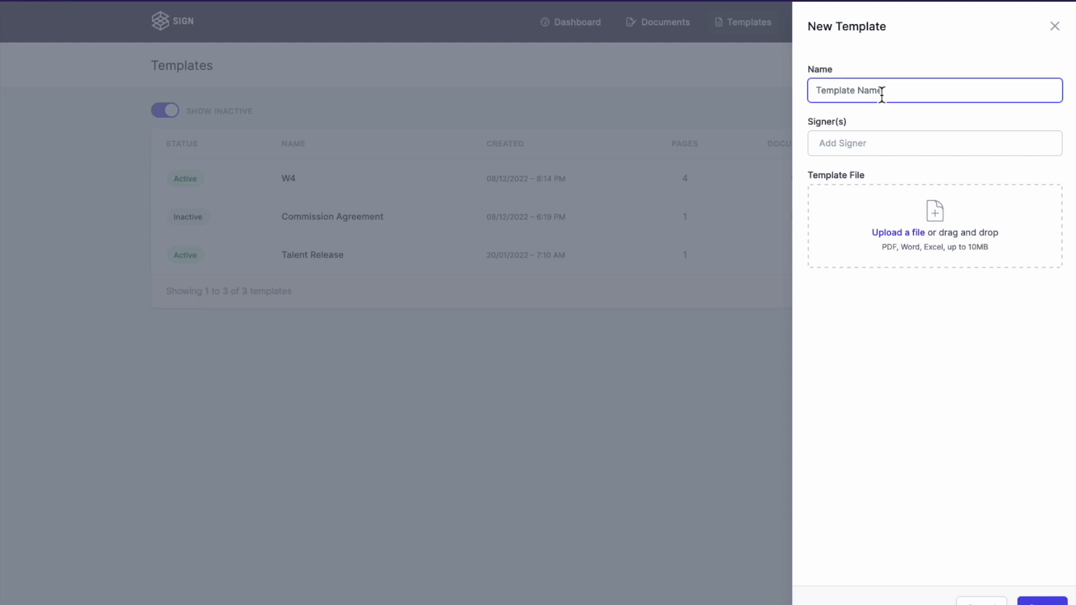
pyautogui.write('Talent Release v2')
pyautogui.click(867, 144)
pyautogui.write('Talent')
pyautogui.press('Return')
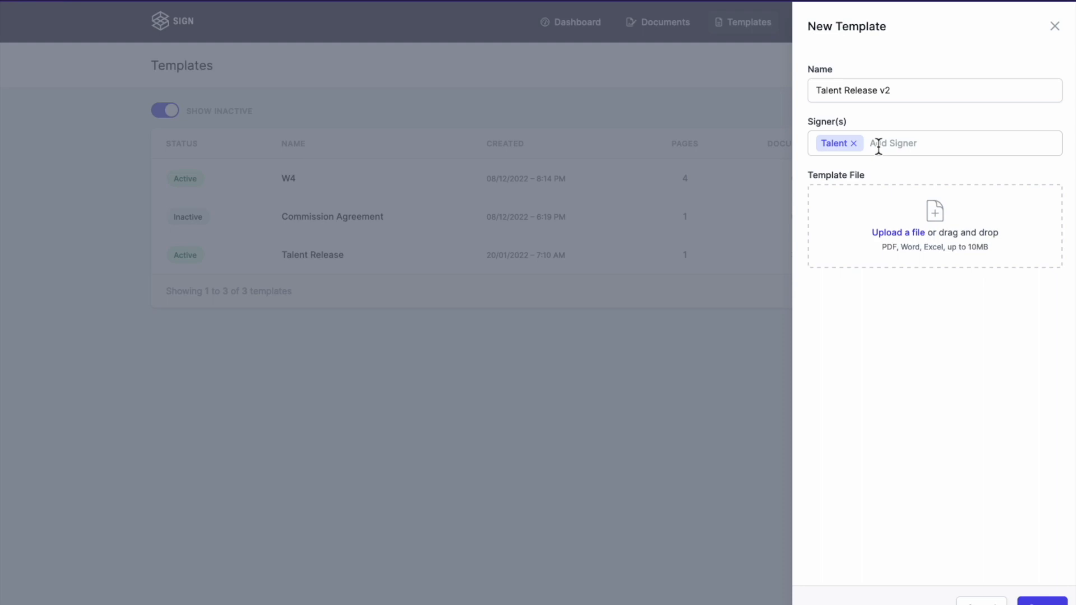
pyautogui.moveTo(1075, 224); pyautogui.dragTo(935, 214)
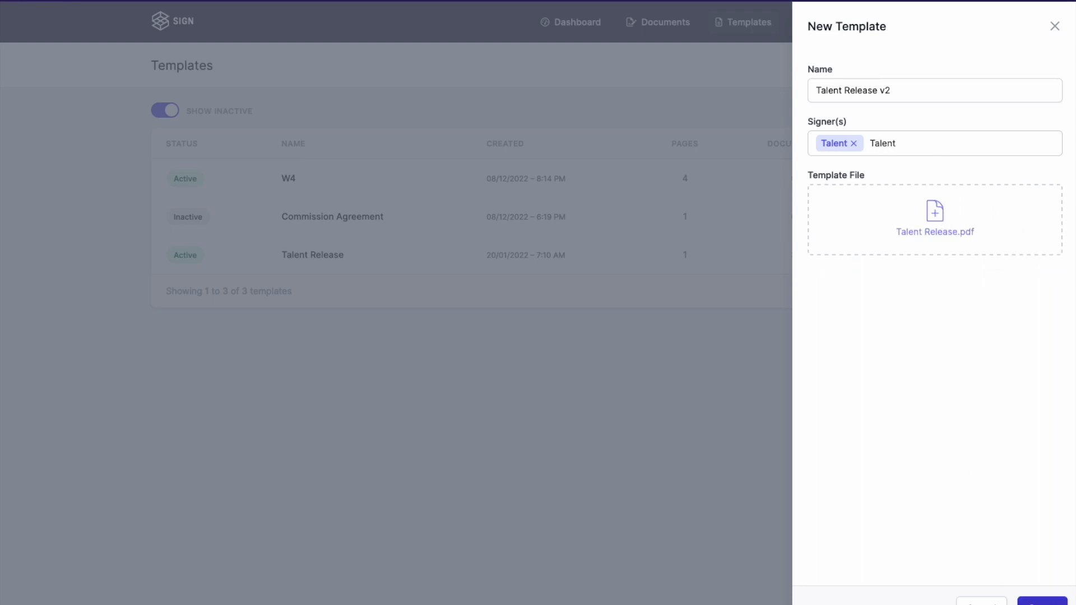
pyautogui.click(1042, 602)
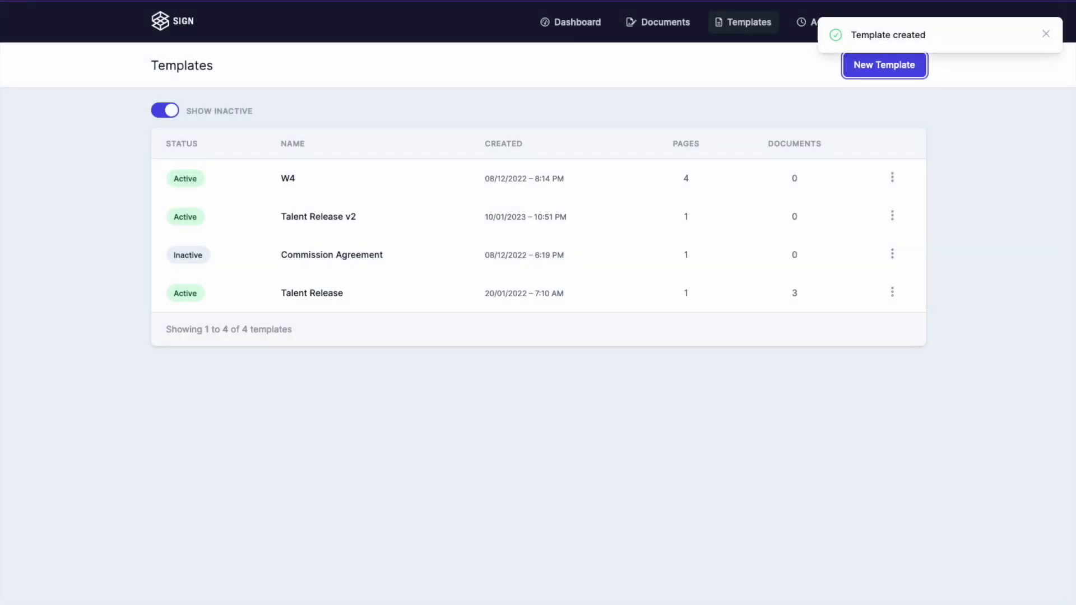
# Step: Open Talent Release v2 and place a text field renamed Name on the print-name line
pyautogui.click(297, 222)
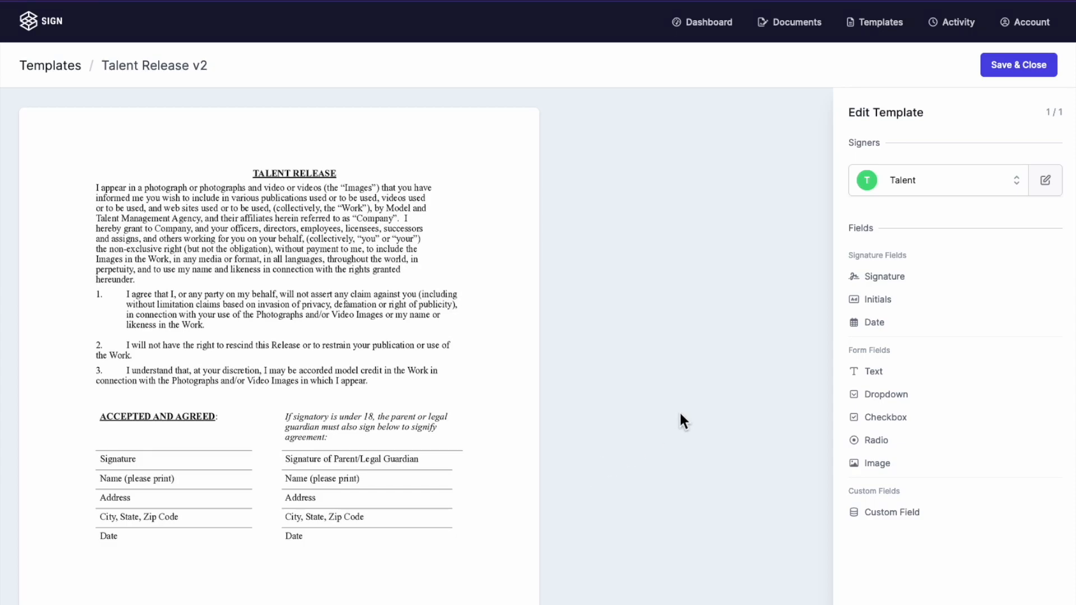
pyautogui.click(872, 367)
pyautogui.moveTo(881, 280); pyautogui.dragTo(792, 272)
pyautogui.write('Name')
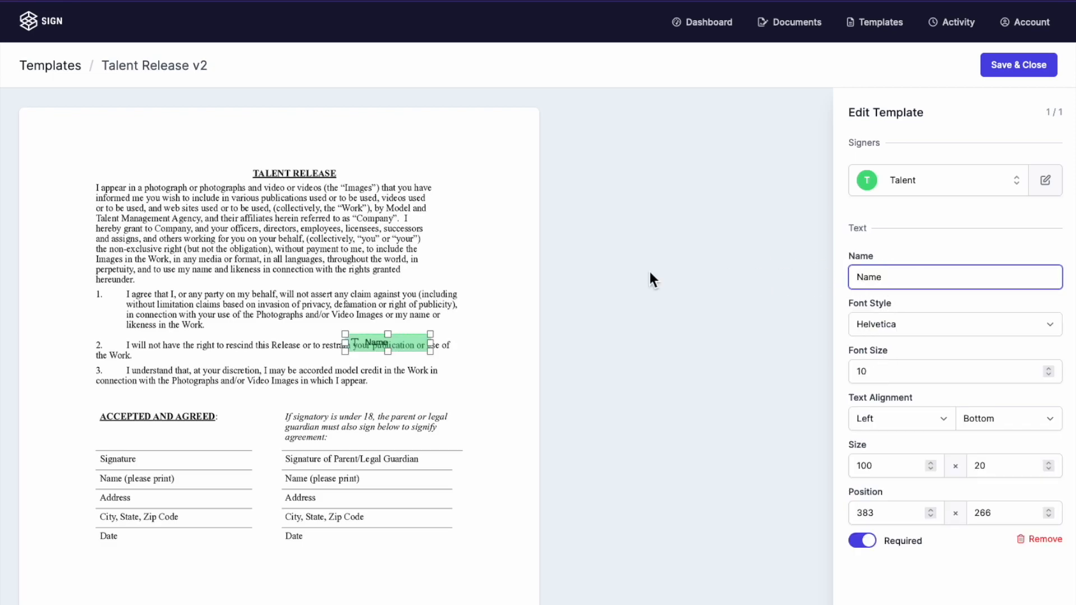
pyautogui.click(415, 274)
pyautogui.click(413, 353)
pyautogui.moveTo(413, 353); pyautogui.dragTo(285, 452)
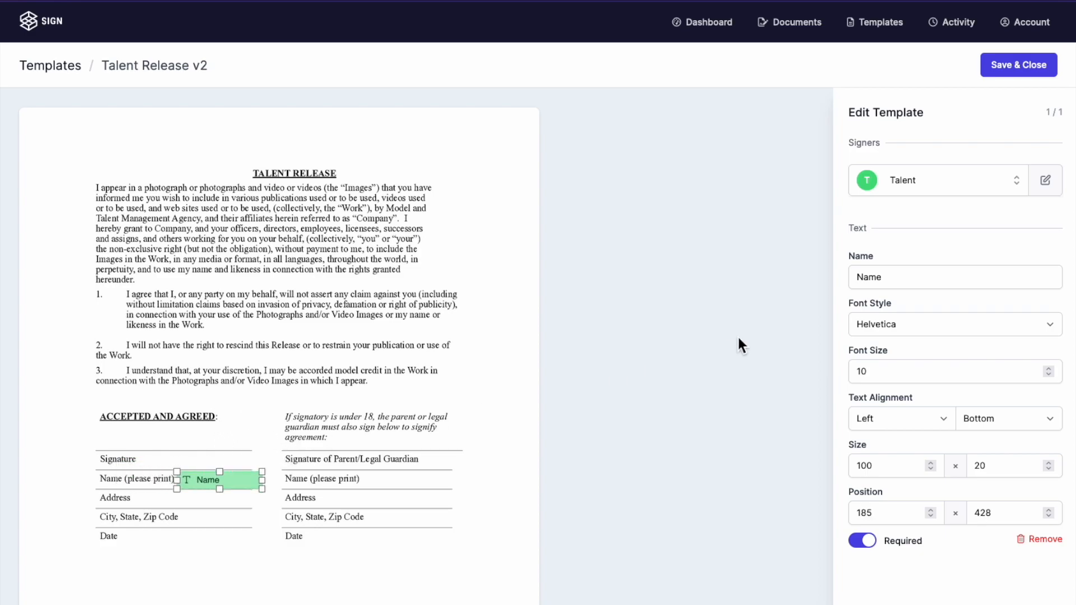
pyautogui.click(480, 307)
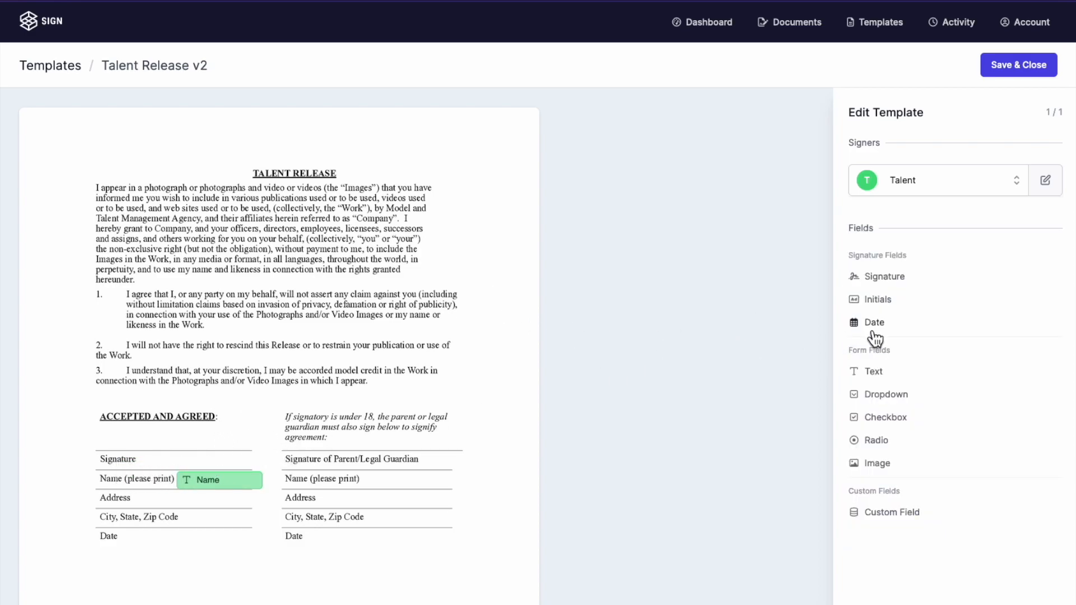
# Step: Add a Date field on the Date line and widen it along the line
pyautogui.click(874, 331)
pyautogui.moveTo(411, 350)
pyautogui.mouseDown()
pyautogui.moveTo(349, 390)
pyautogui.moveTo(312, 452)
pyautogui.moveTo(258, 500)
pyautogui.moveTo(245, 498)
pyautogui.mouseUp()
pyautogui.moveTo(210, 538); pyautogui.dragTo(256, 542)
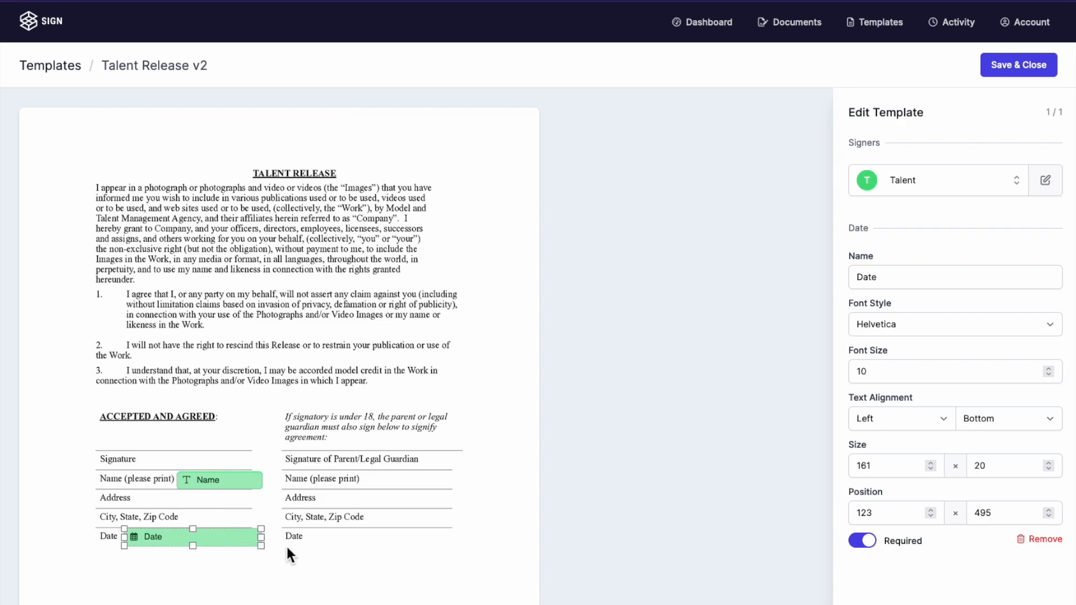
pyautogui.click(313, 553)
# Step: Set the Name field's font to Times and centre its text
pyautogui.click(216, 483)
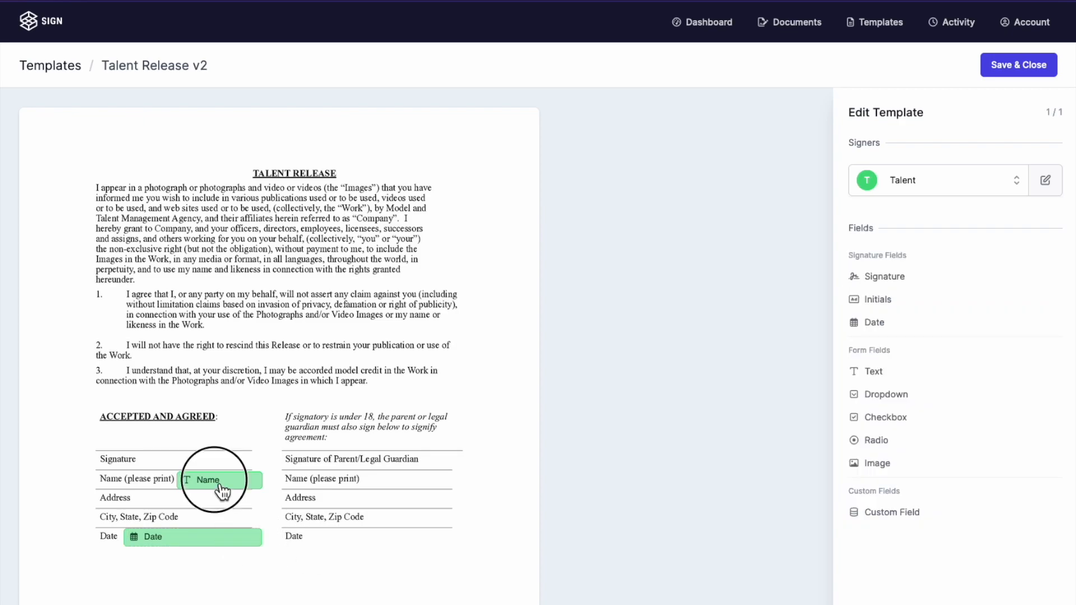
pyautogui.click(875, 324)
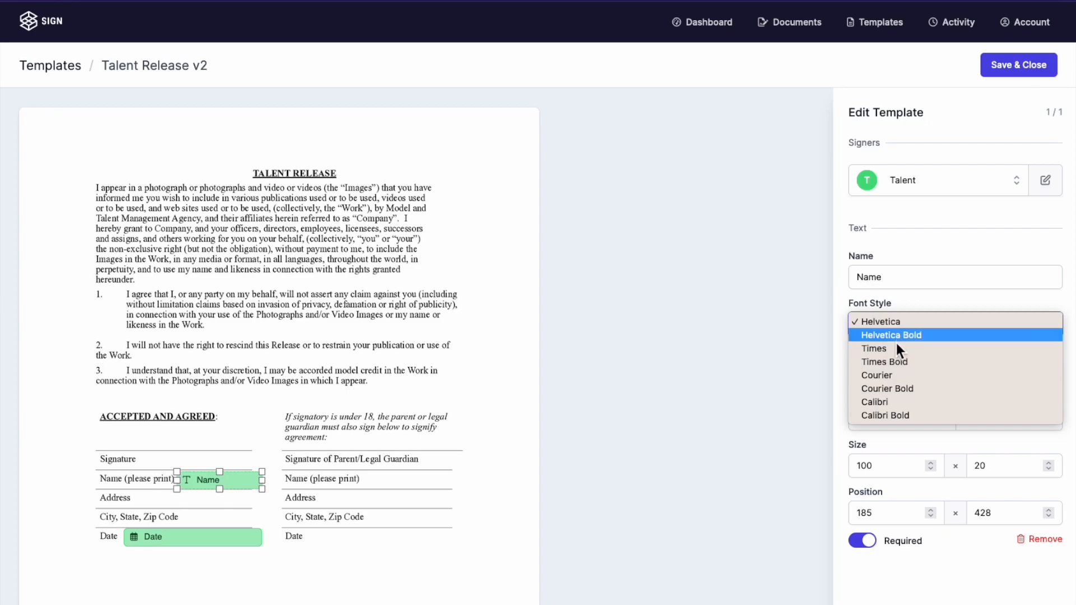
pyautogui.click(895, 348)
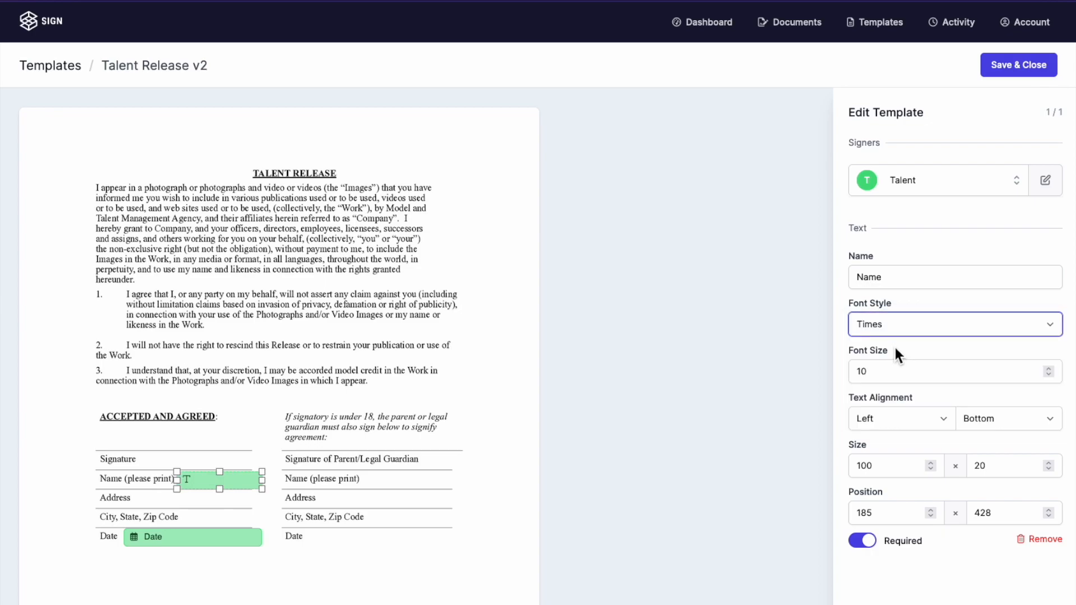
pyautogui.click(919, 420)
pyautogui.click(916, 430)
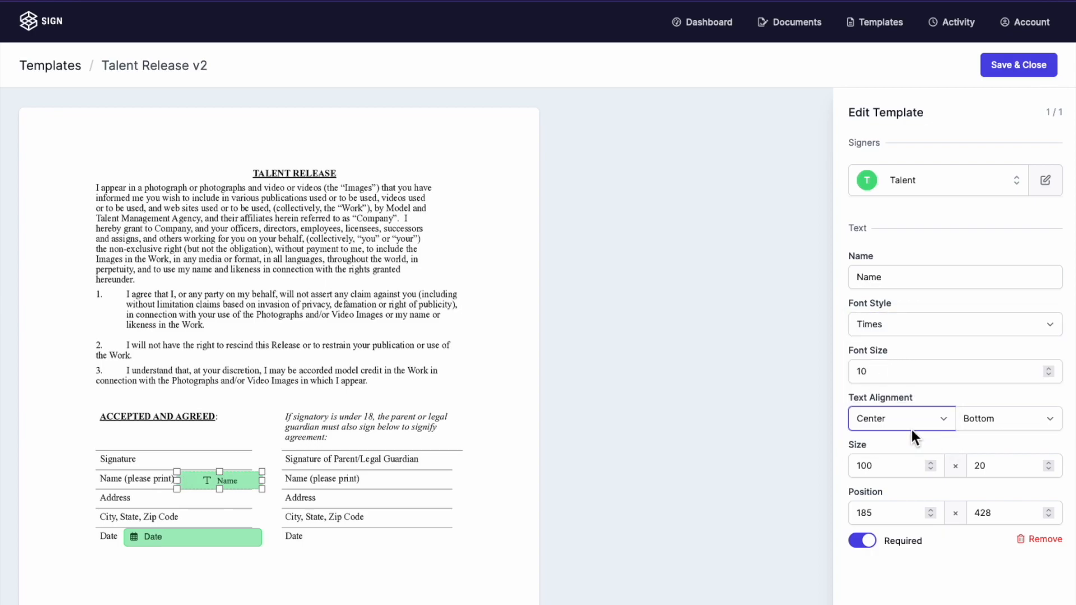
pyautogui.click(475, 350)
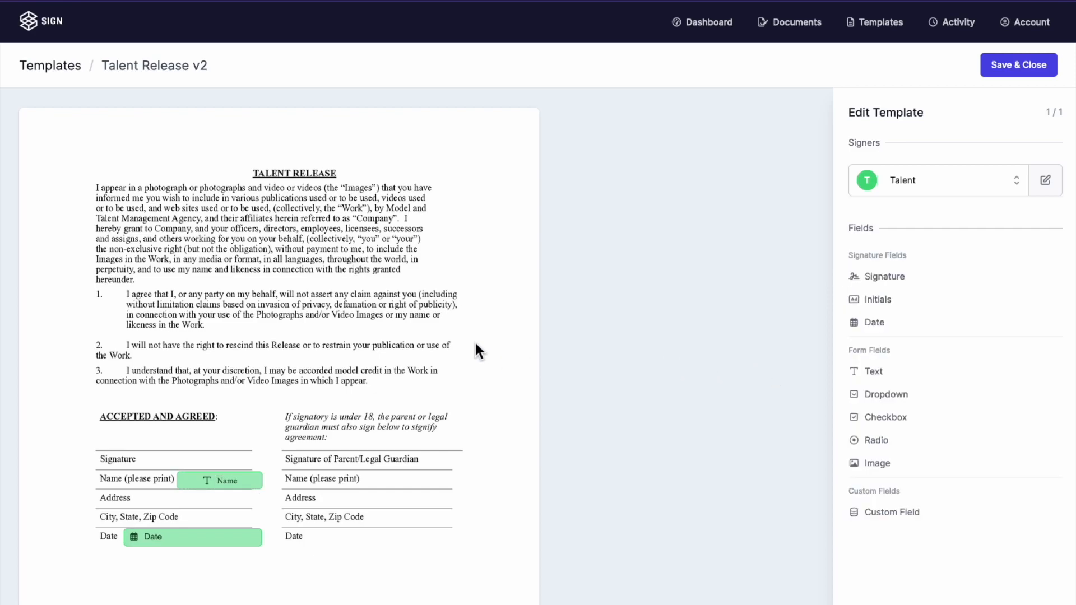
# Step: Place a Signature field on the signature line, widen it to 143 × 20, and keep it required
pyautogui.moveTo(881, 278)
pyautogui.mouseDown()
pyautogui.moveTo(422, 336)
pyautogui.moveTo(408, 358)
pyautogui.moveTo(257, 430)
pyautogui.mouseUp()
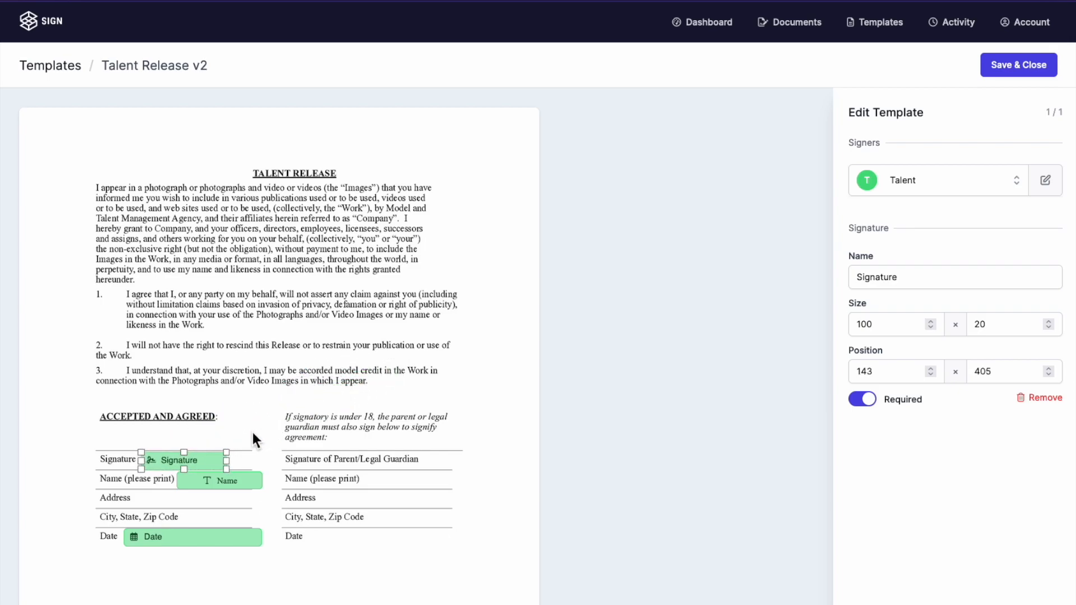
pyautogui.moveTo(231, 464); pyautogui.dragTo(262, 465)
pyautogui.click(866, 402)
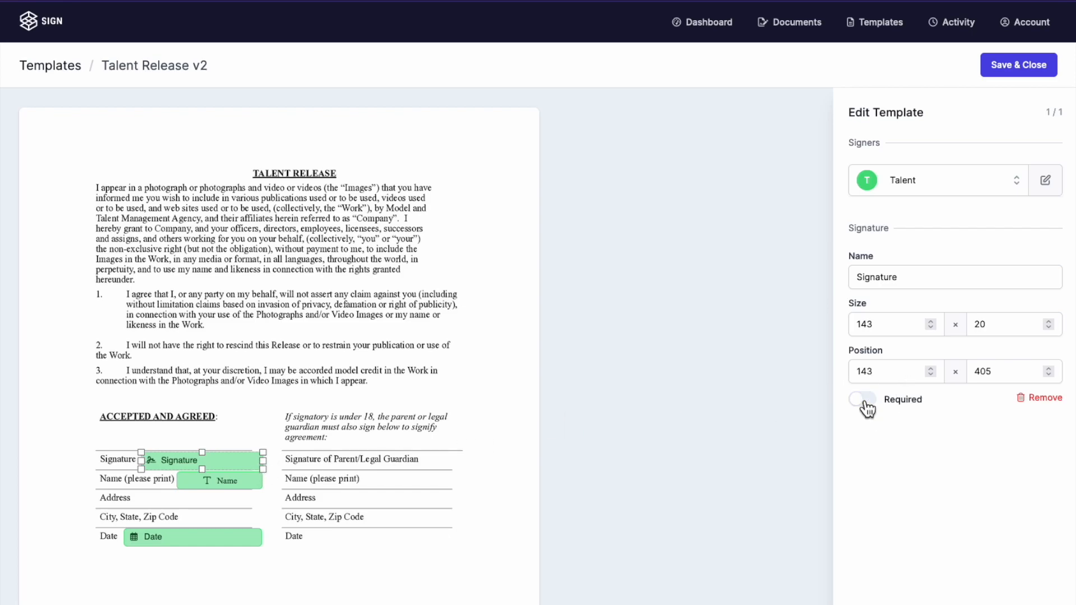
pyautogui.click(865, 404)
pyautogui.click(488, 326)
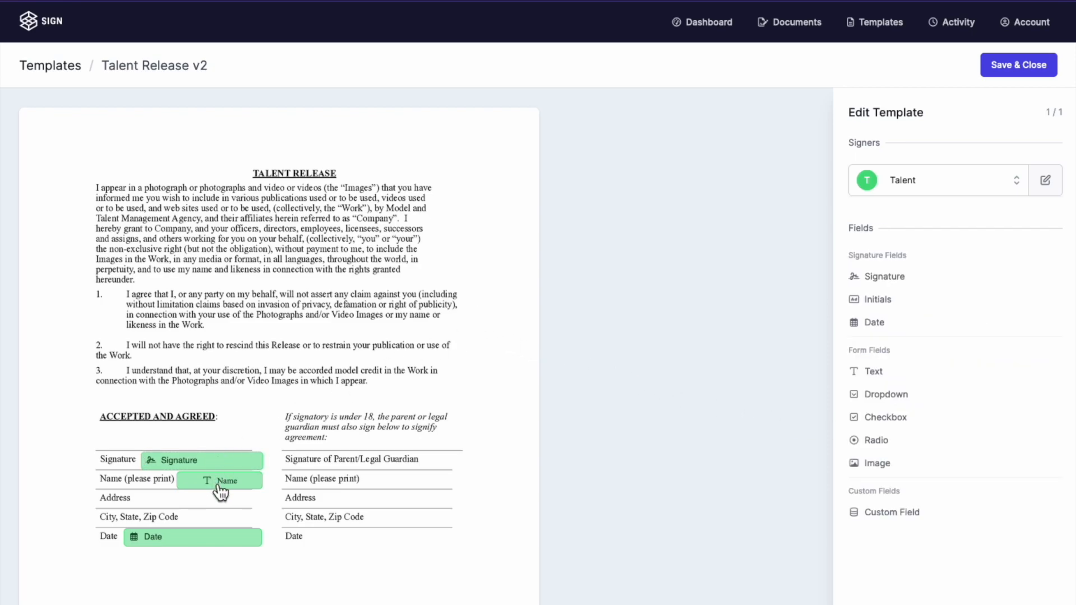
# Step: Add a second signer renamed Guardian next to Talent and save the signers
pyautogui.click(913, 177)
pyautogui.click(910, 178)
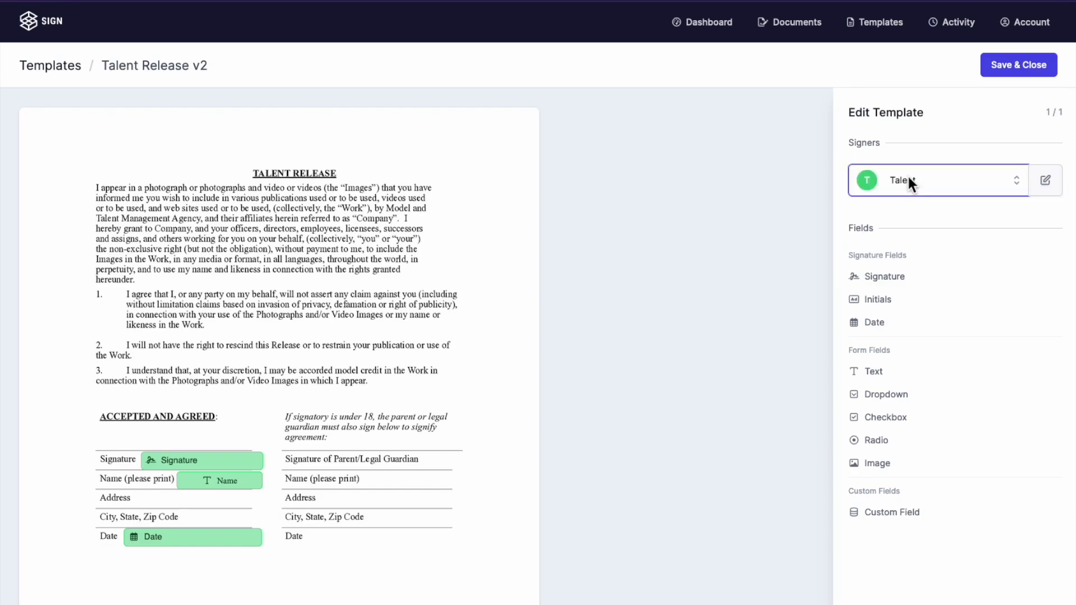
pyautogui.click(1045, 183)
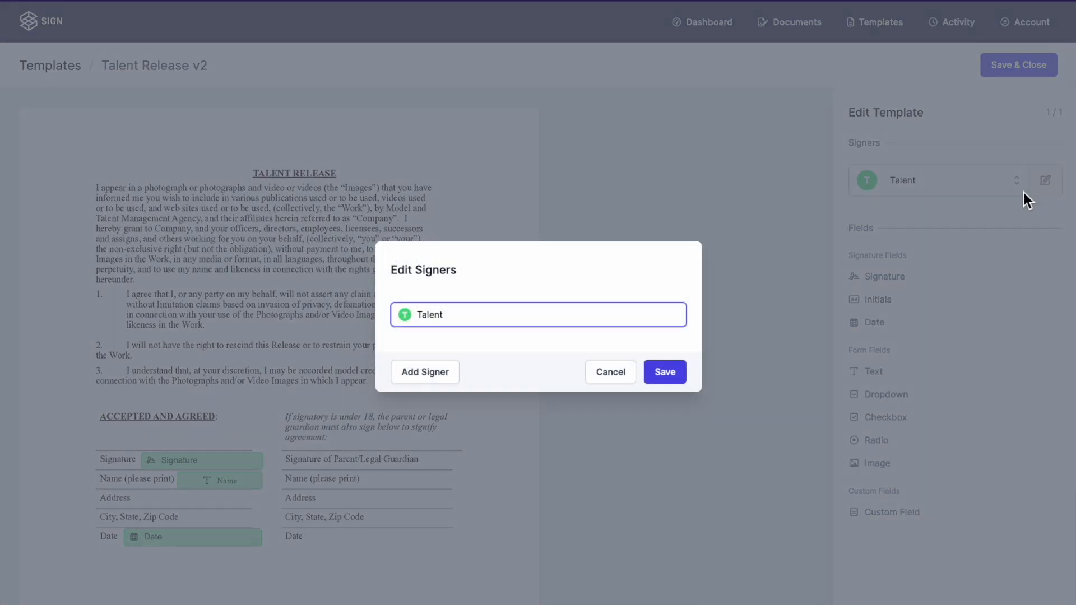
pyautogui.click(410, 373)
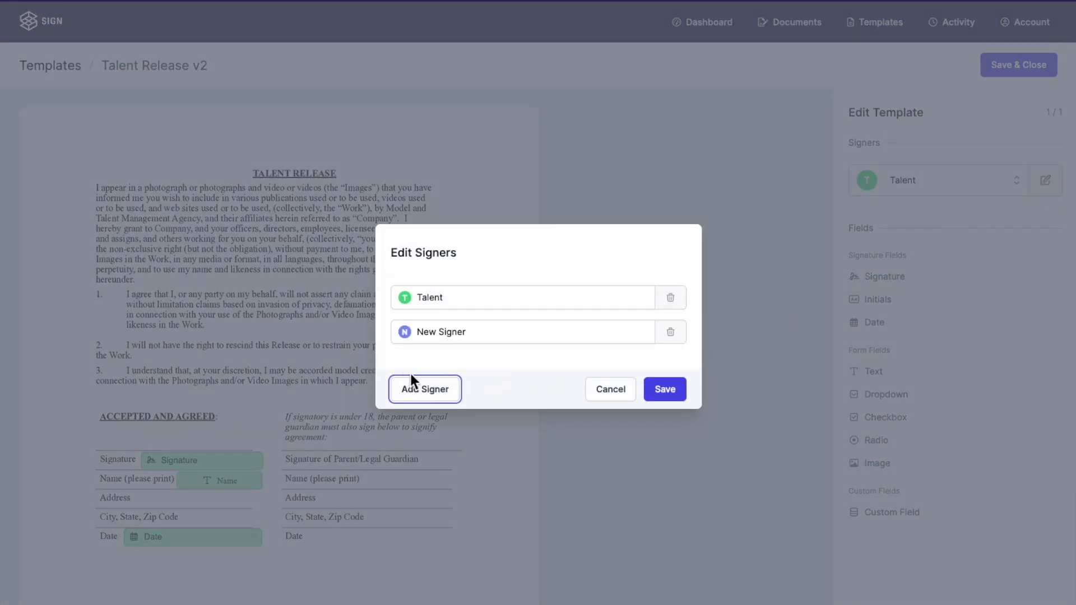
pyautogui.click(506, 333)
pyautogui.write('Guardian')
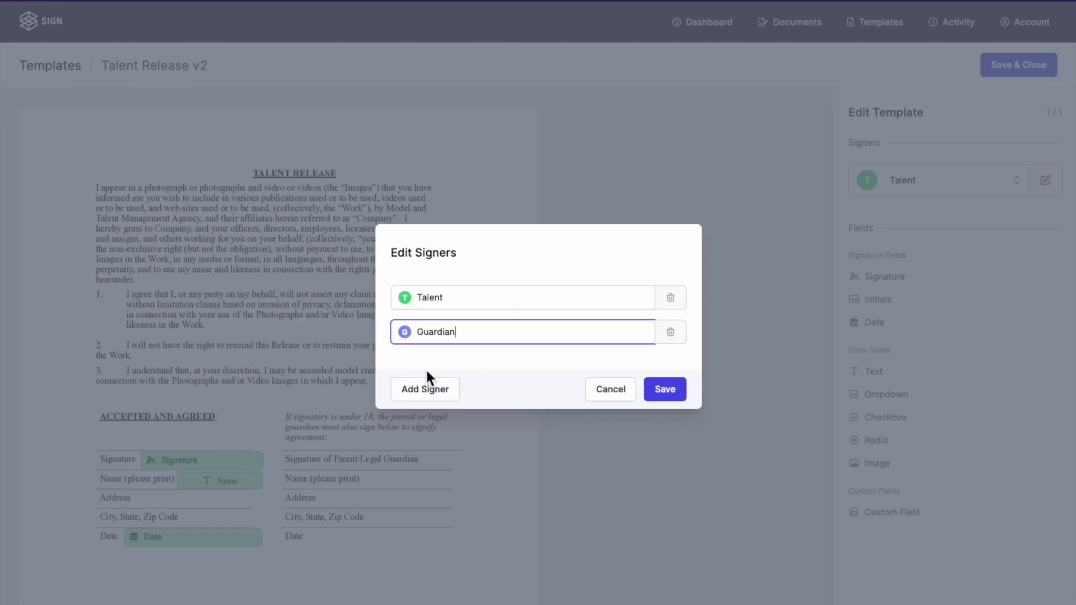
pyautogui.click(510, 361)
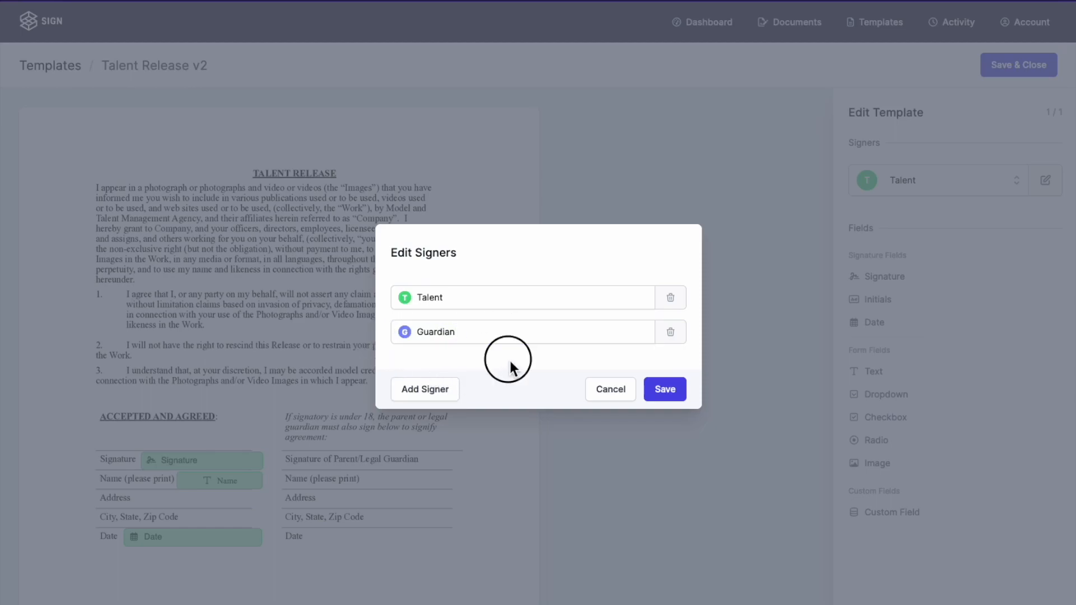
pyautogui.click(678, 392)
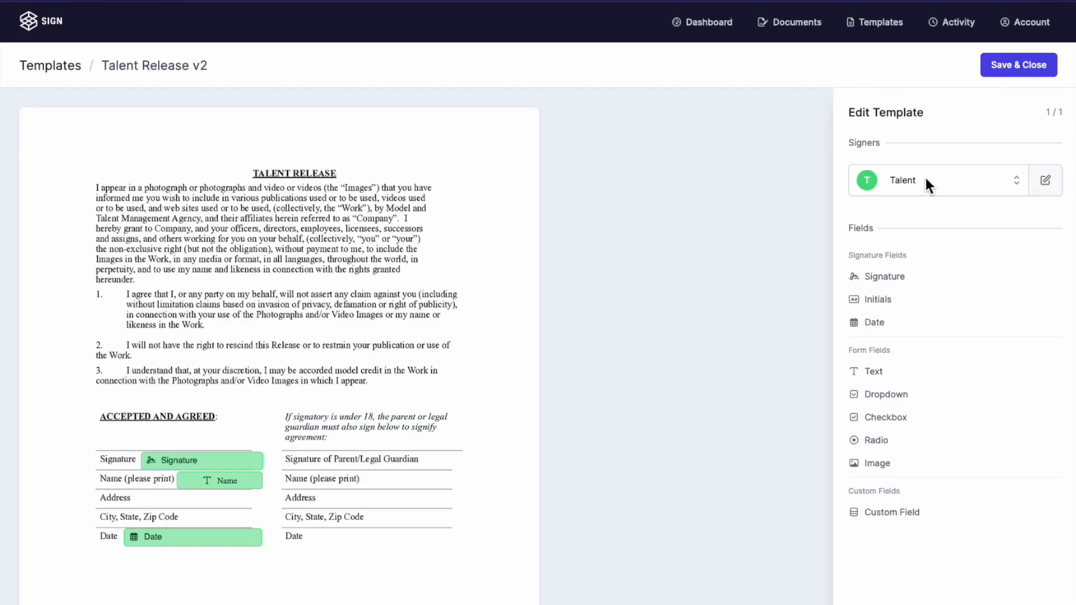
pyautogui.click(919, 181)
# Step: Switch to the Guardian signer and place a signature field above the guardian signature line
pyautogui.click(907, 216)
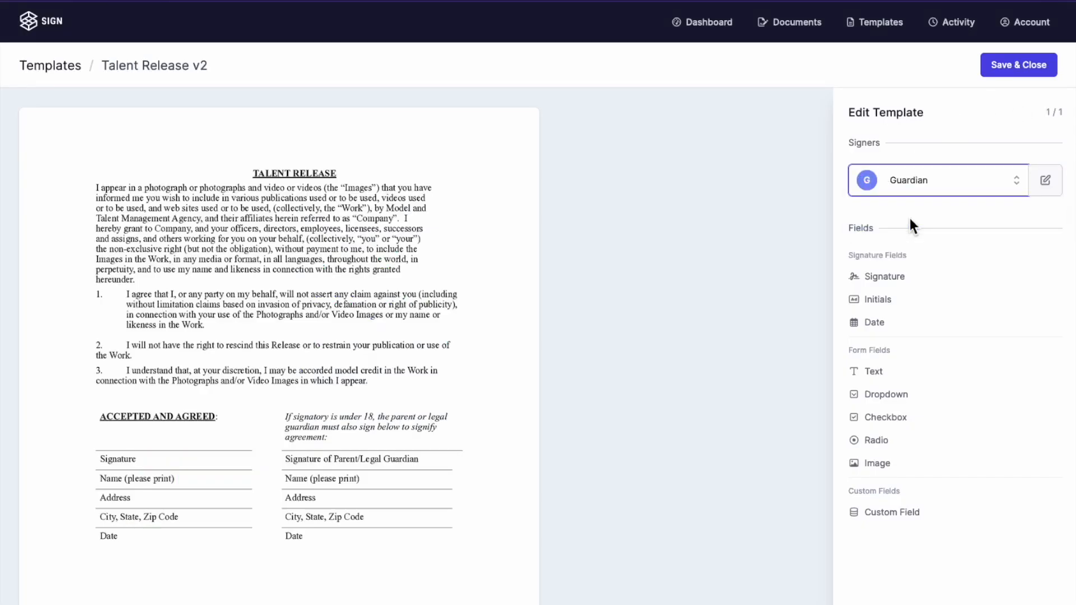
pyautogui.click(491, 236)
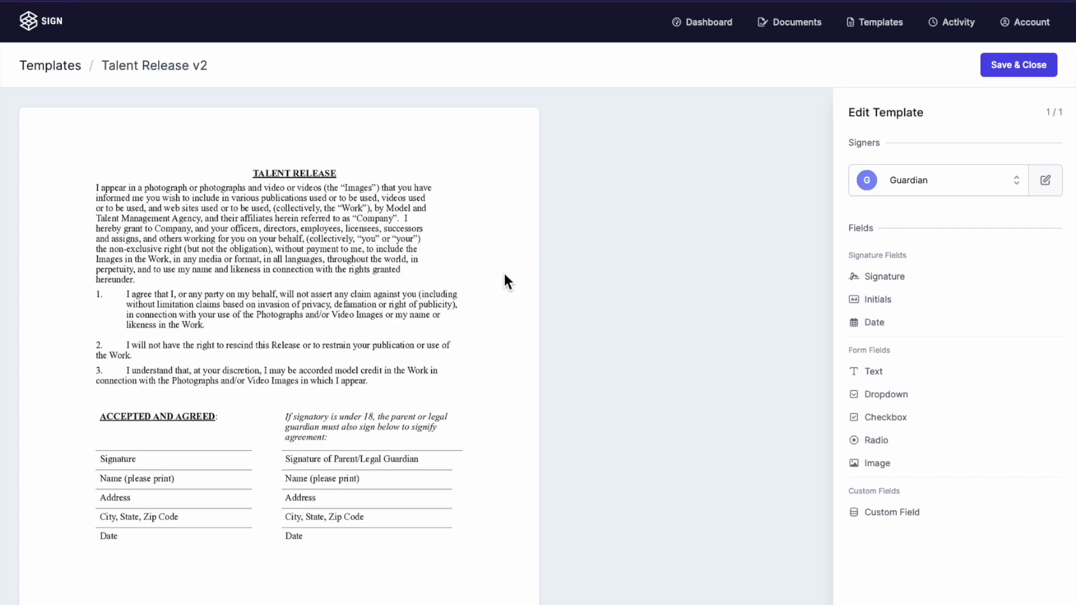
pyautogui.moveTo(891, 285)
pyautogui.mouseDown()
pyautogui.moveTo(385, 342)
pyautogui.moveTo(419, 443)
pyautogui.moveTo(458, 448)
pyautogui.mouseUp()
pyautogui.click(472, 409)
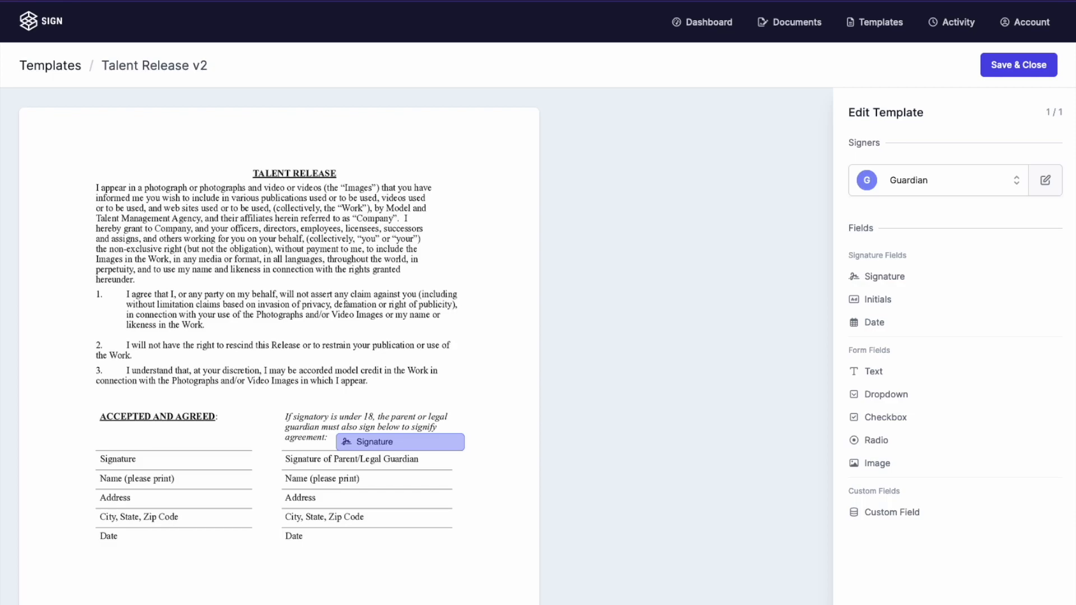
# Step: Add a custom field named Name on the Guardian's printed-name line
pyautogui.click(891, 516)
pyautogui.click(413, 352)
pyautogui.moveTo(413, 352); pyautogui.dragTo(282, 445)
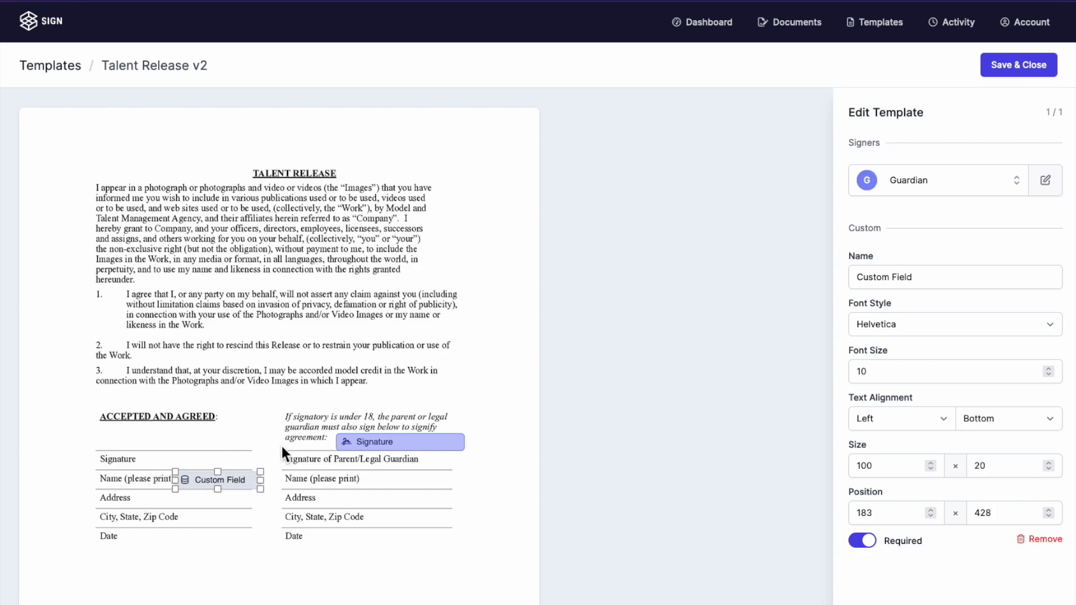
pyautogui.moveTo(937, 277); pyautogui.dragTo(796, 276)
pyautogui.write('Name')
pyautogui.click(250, 353)
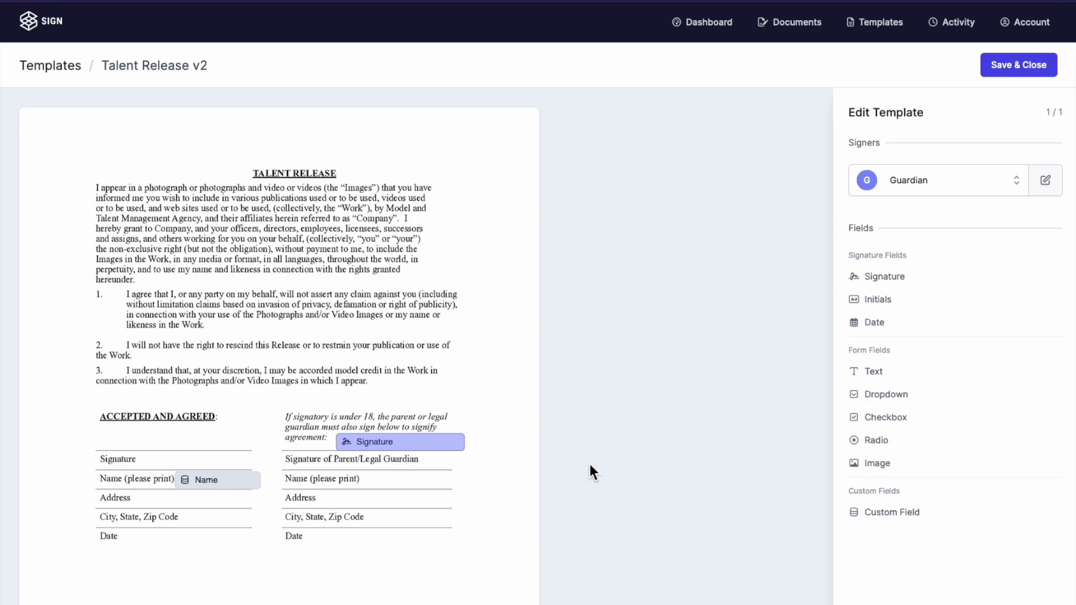
# Step: Add custom fields named Address and City on the Address and City lines
pyautogui.click(885, 511)
pyautogui.moveTo(417, 357); pyautogui.dragTo(261, 499)
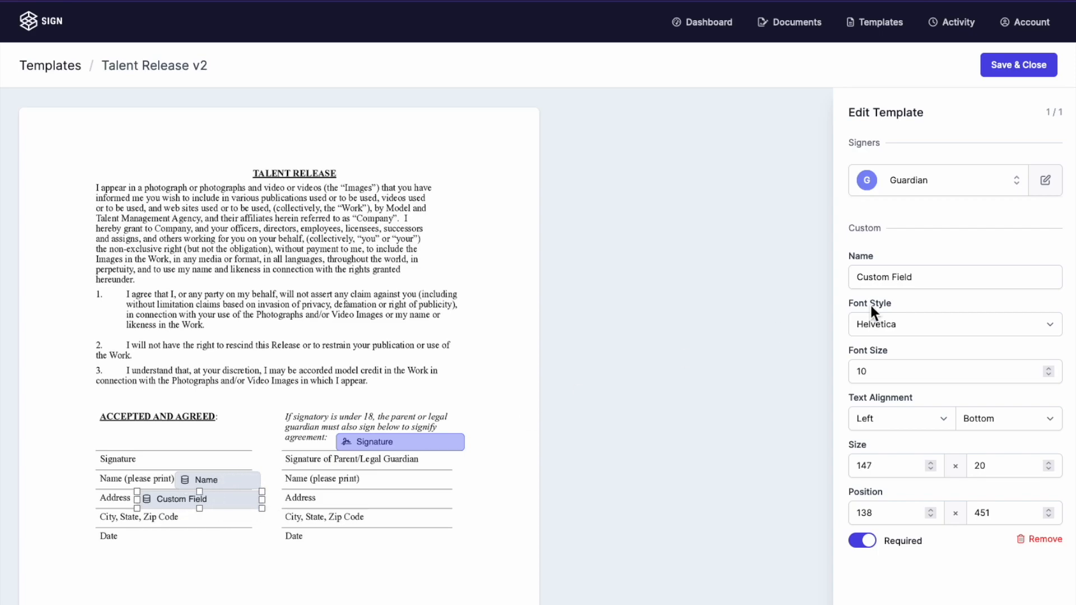
pyautogui.tripleClick(936, 276)
pyautogui.write('Address')
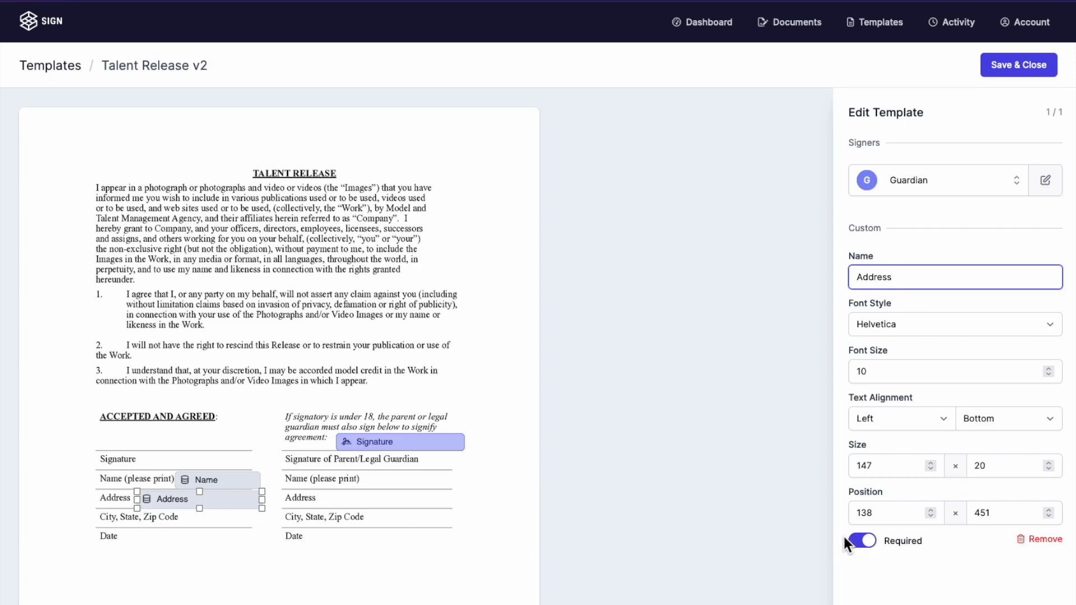
pyautogui.click(368, 386)
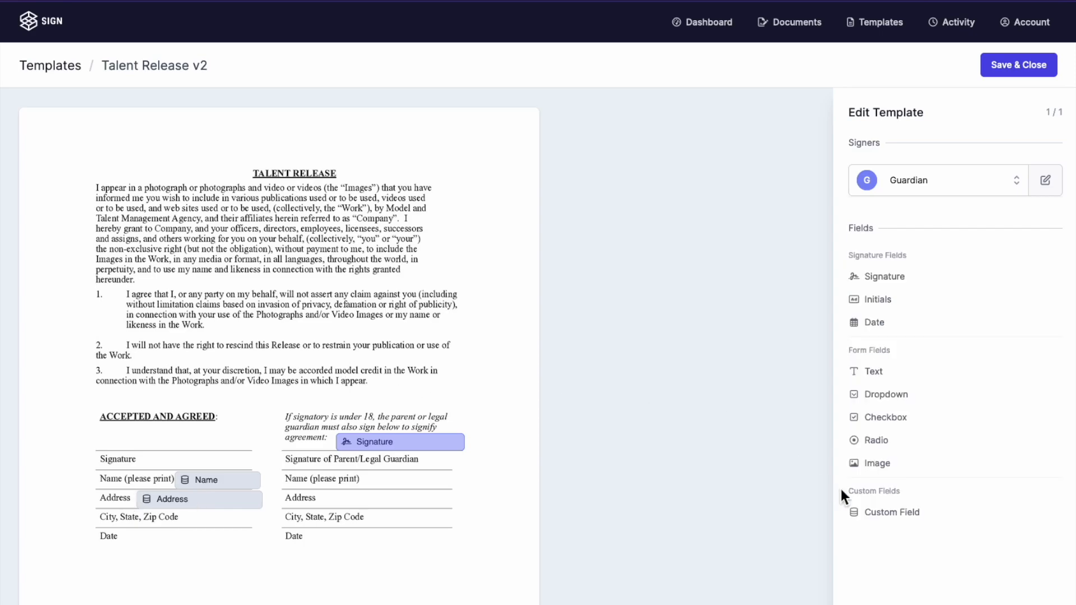
pyautogui.moveTo(886, 516); pyautogui.dragTo(214, 526)
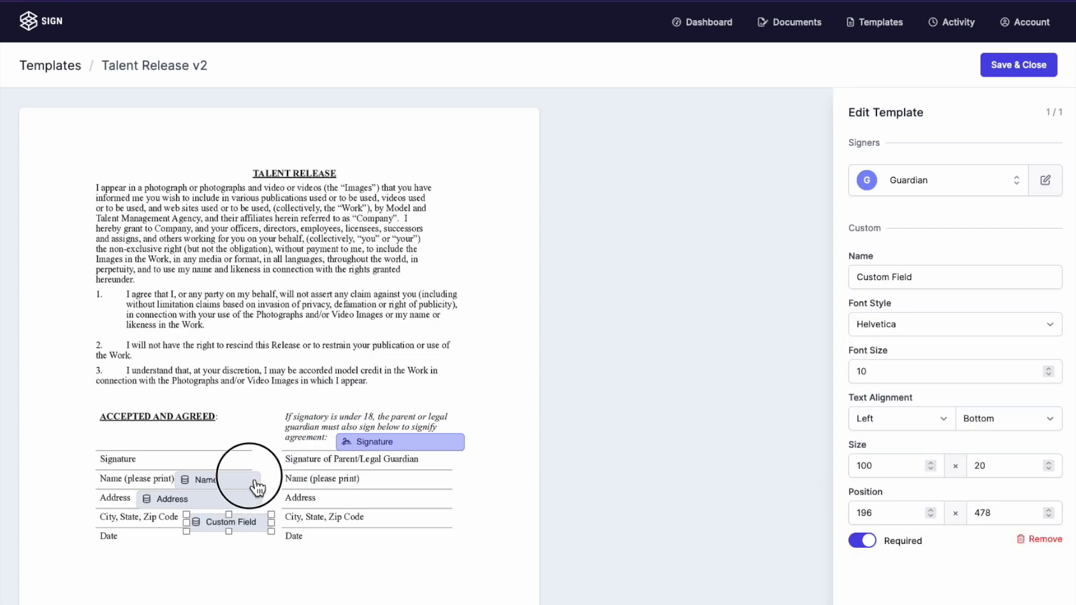
pyautogui.tripleClick(868, 285)
pyautogui.write('City')
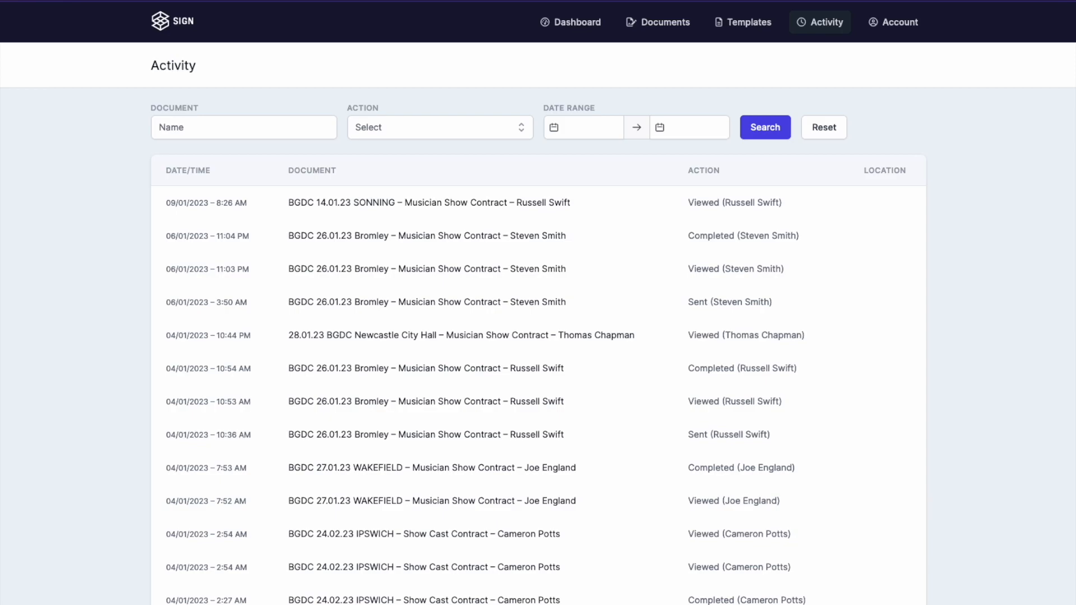
# Step: Scroll through the Activity log entries and back up
pyautogui.scroll(-5, 974, 180)
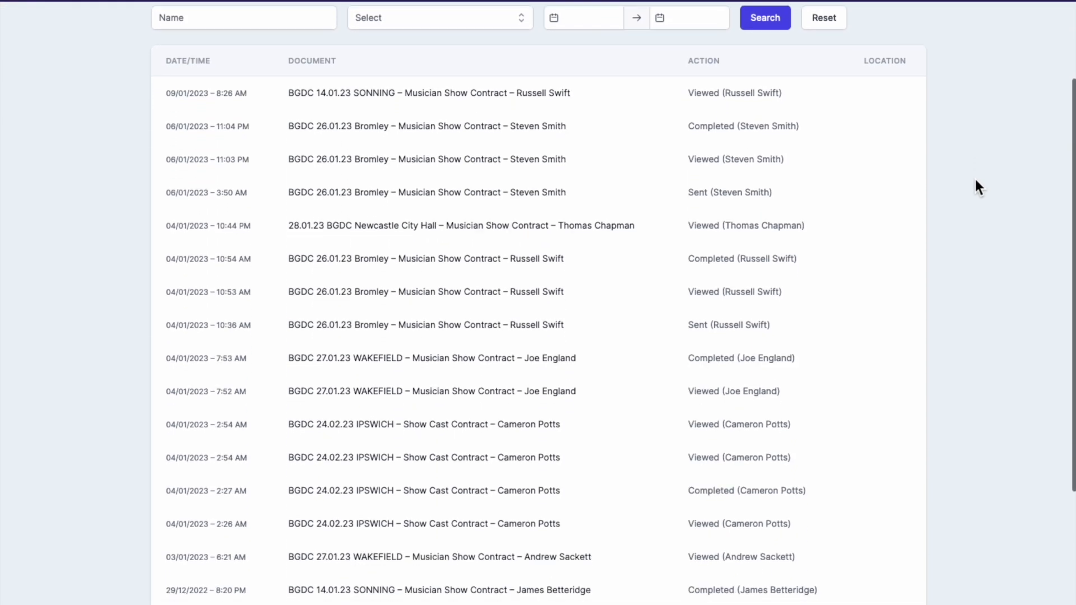
pyautogui.scroll(-4, 975, 185)
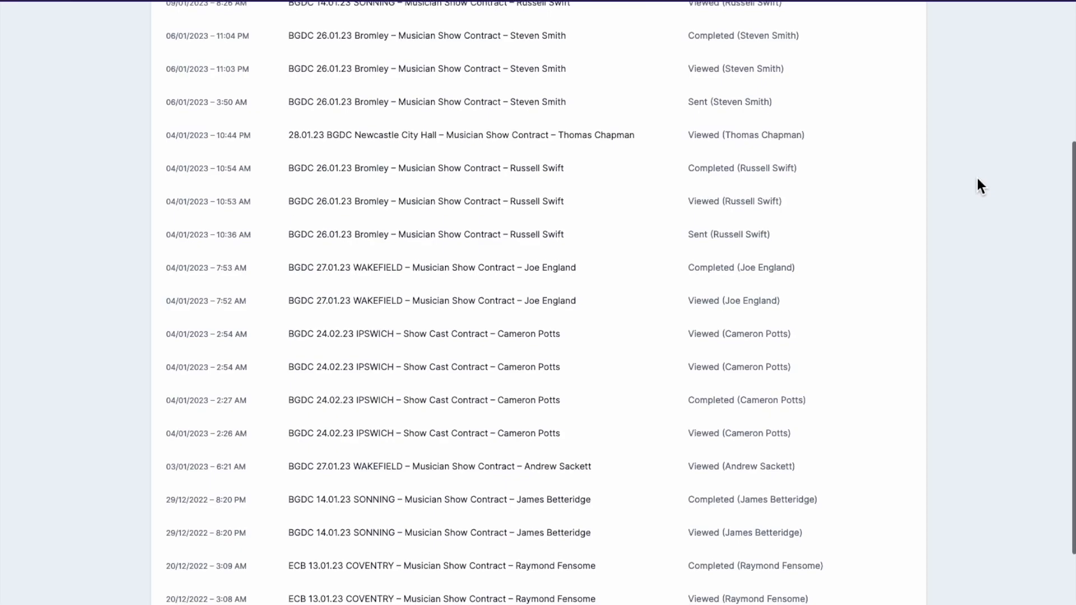
pyautogui.scroll(-1, 975, 180)
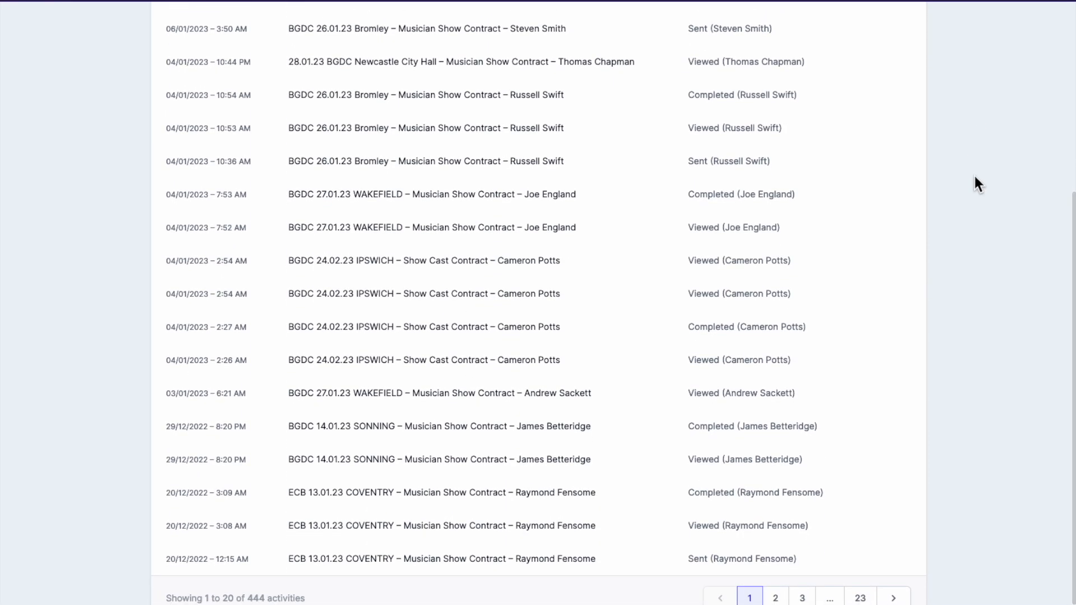
pyautogui.scroll(10, 975, 177)
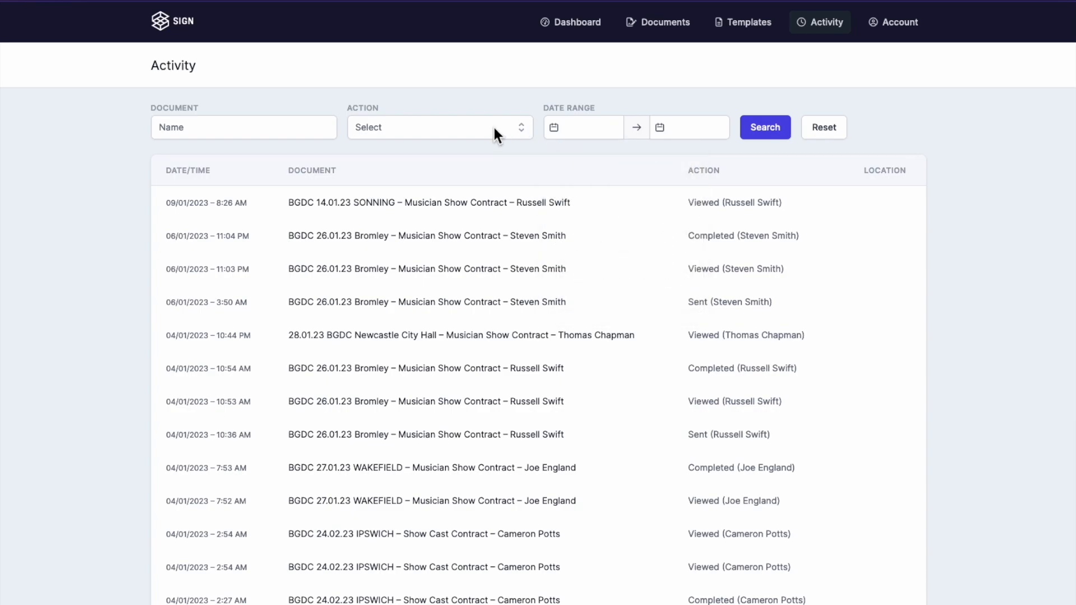
# Step: Try the Document, Action and Date Range filters, then go to the Account settings page
pyautogui.click(283, 126)
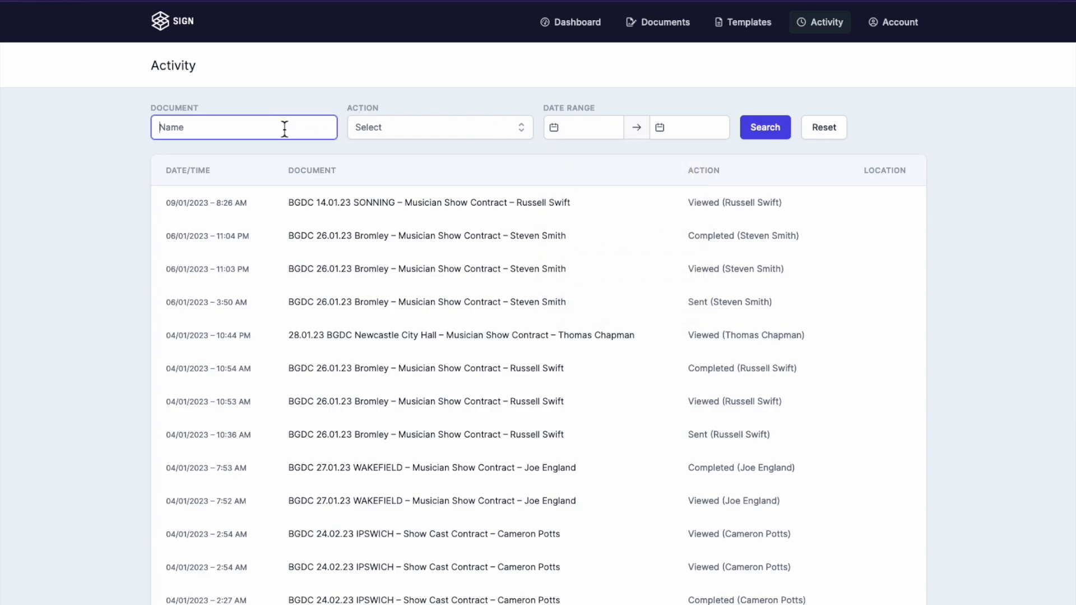
pyautogui.click(391, 128)
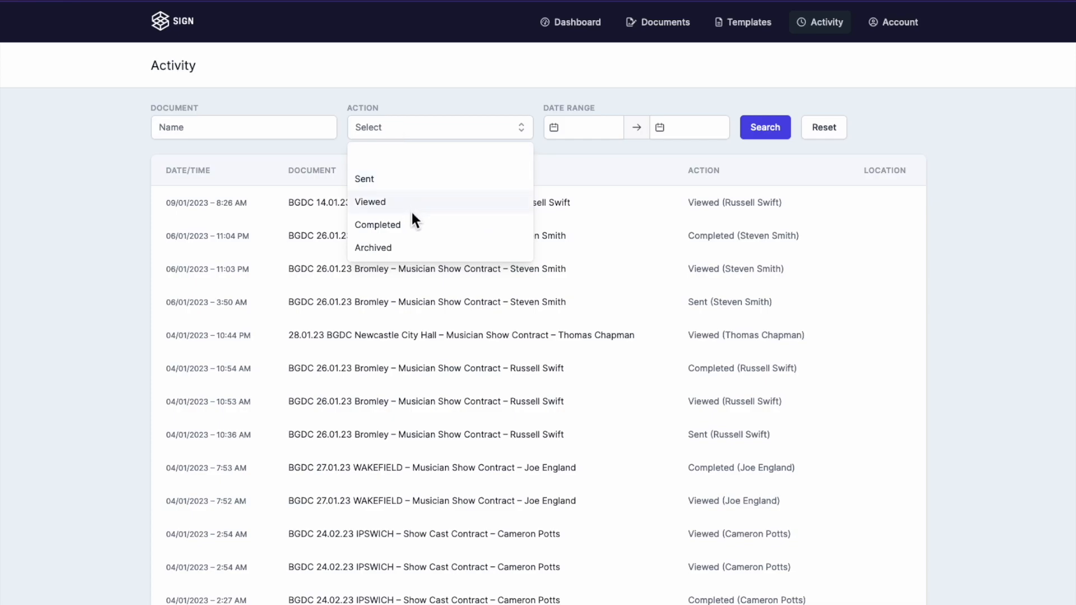
pyautogui.click(452, 116)
pyautogui.click(582, 128)
pyautogui.click(684, 130)
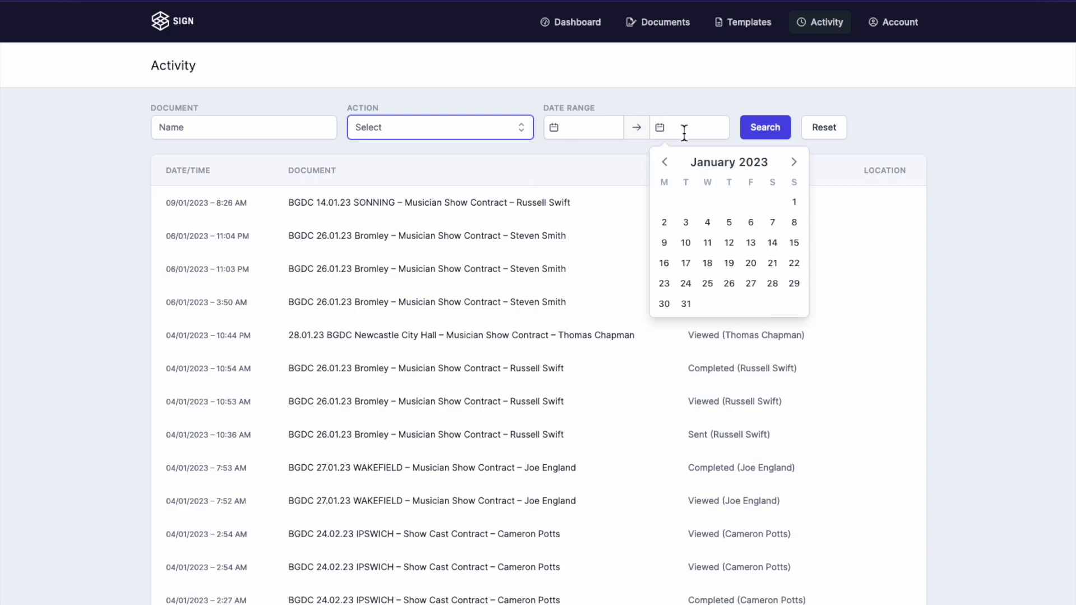
pyautogui.click(893, 22)
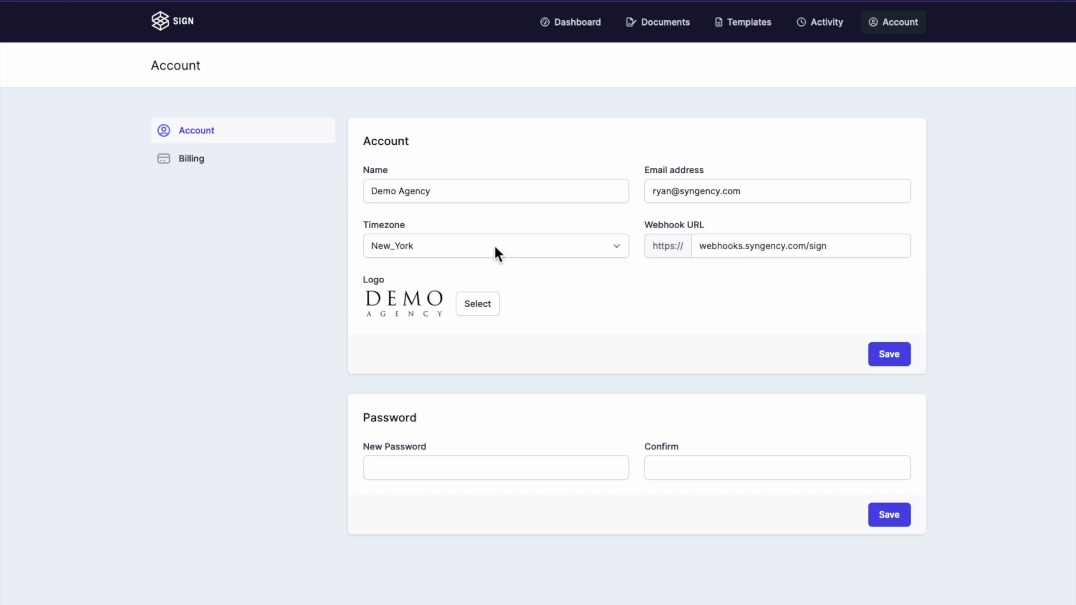
# Step: Dismiss the New Password autofill suggestions and open the Billing page's empty payments history
pyautogui.click(469, 475)
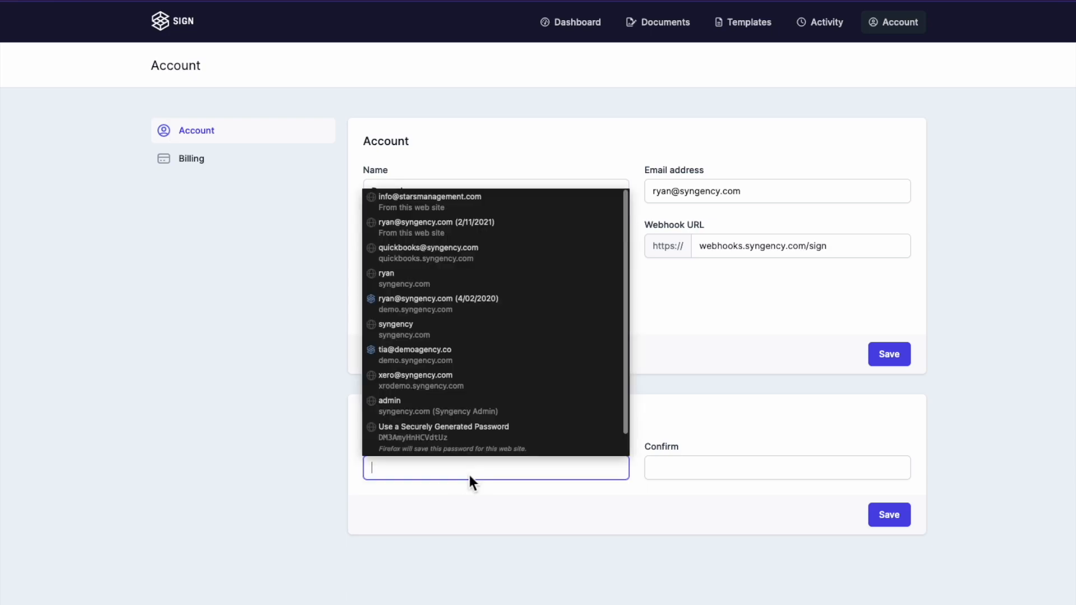
pyautogui.click(312, 364)
pyautogui.click(196, 160)
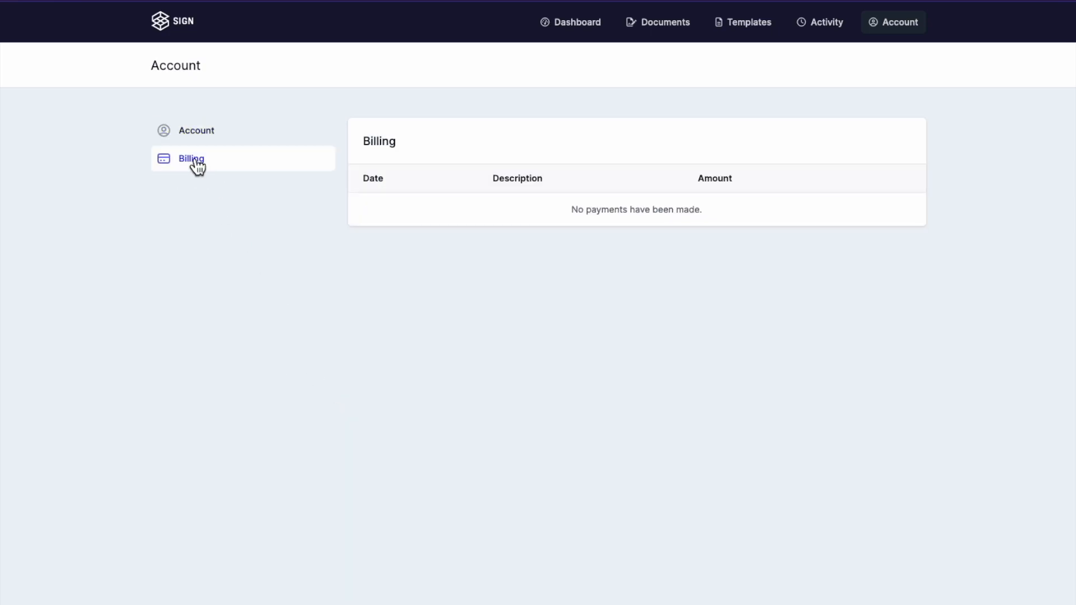